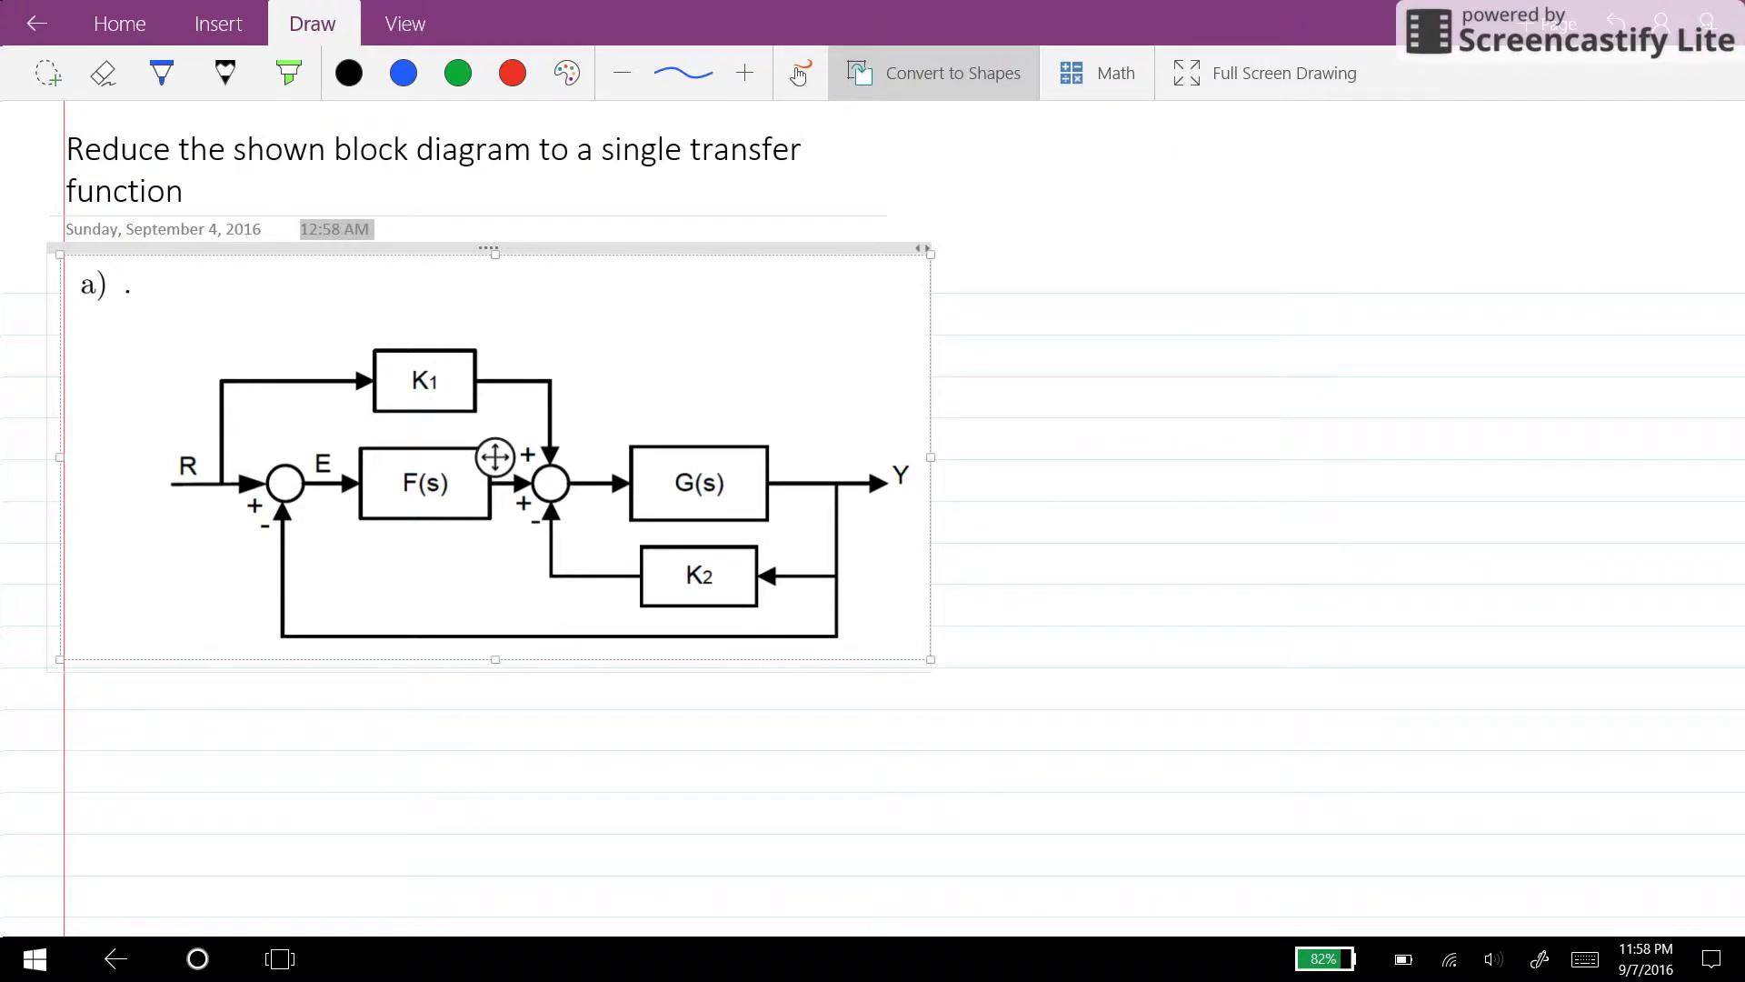
Switch the Draw tab pen to red ink, passing through the Eraser and black pen.
click(102, 72)
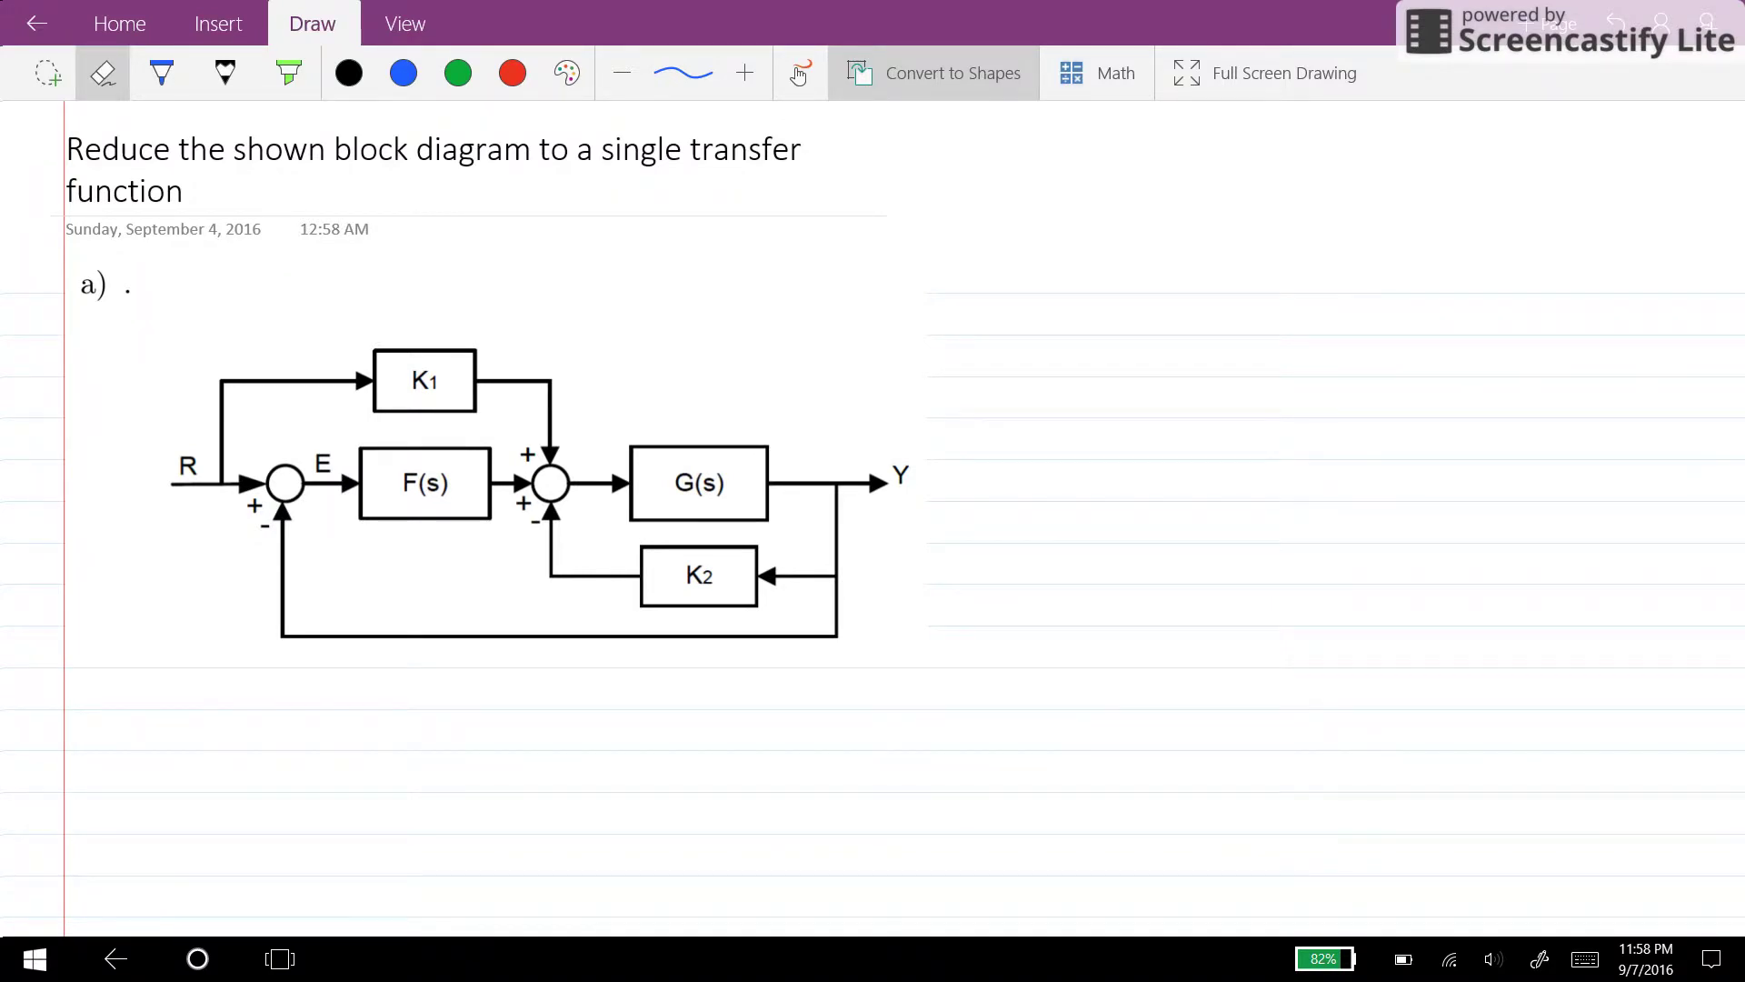
click(349, 73)
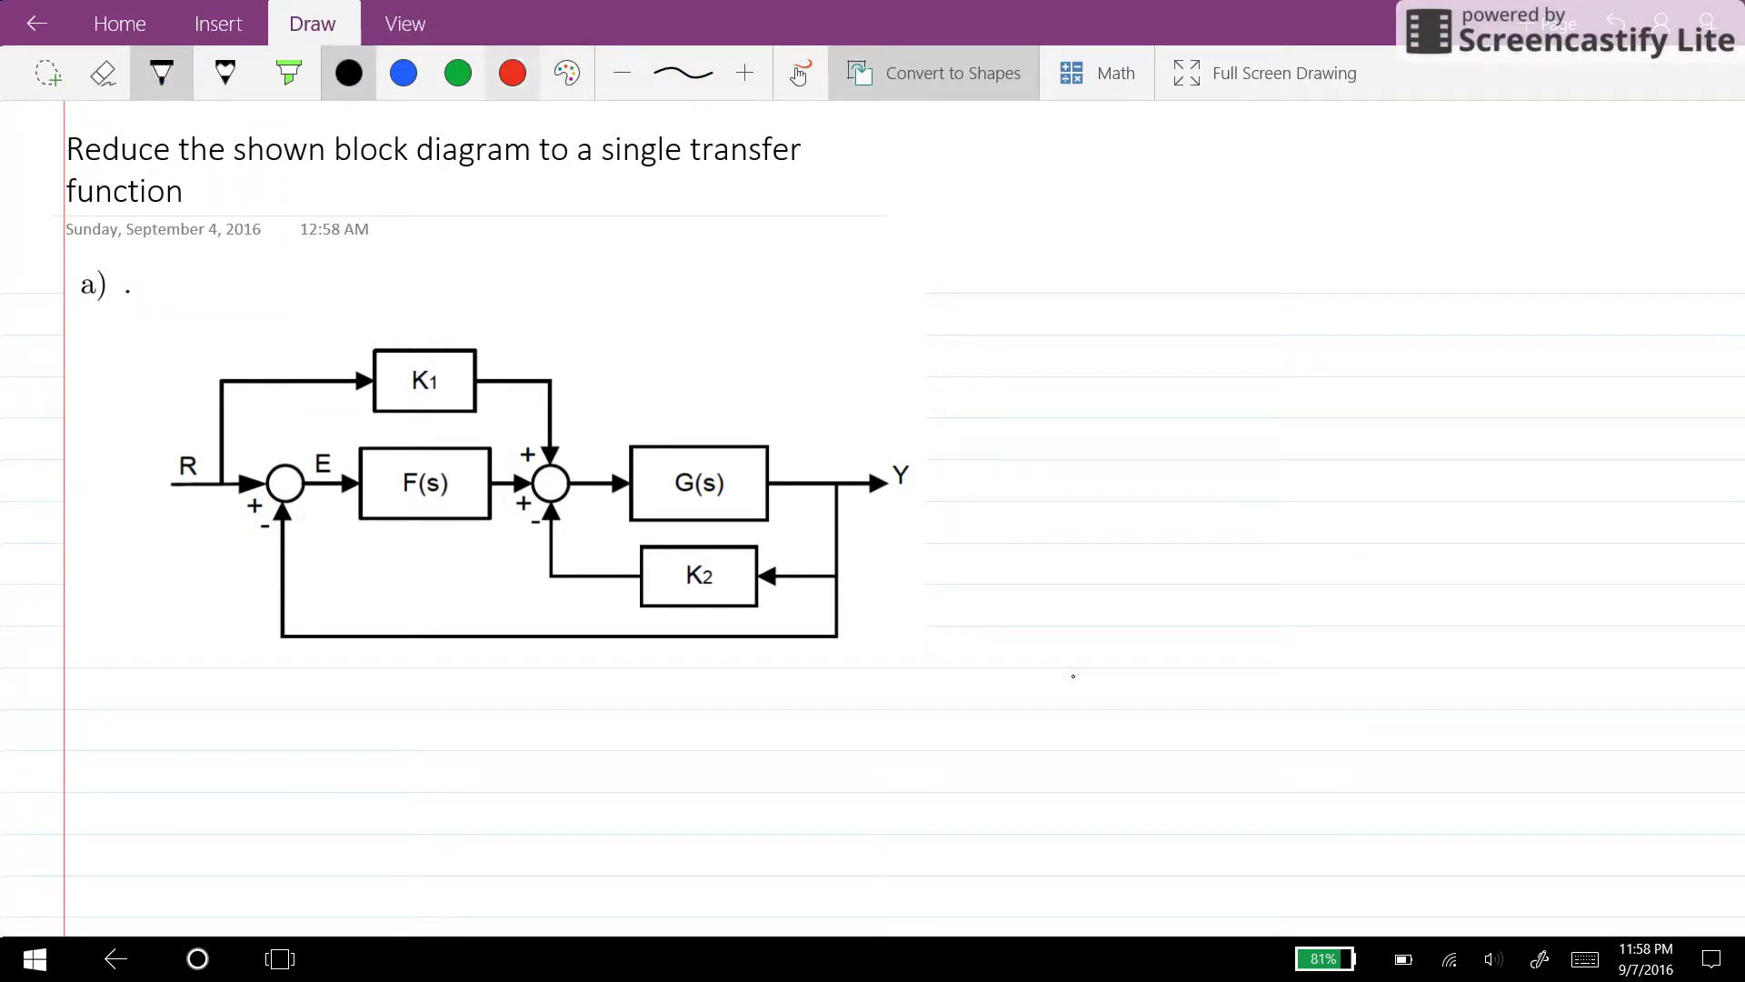
click(512, 72)
Circle the K1/F(s) section and G(s)/K2 loop in red, then start a blue redraw from input R toward K1.
mouse_move(654, 618)
mouse_down()
mouse_move(859, 575)
mouse_move(822, 415)
mouse_move(607, 438)
mouse_move(527, 522)
mouse_move(595, 623)
mouse_move(669, 628)
mouse_up()
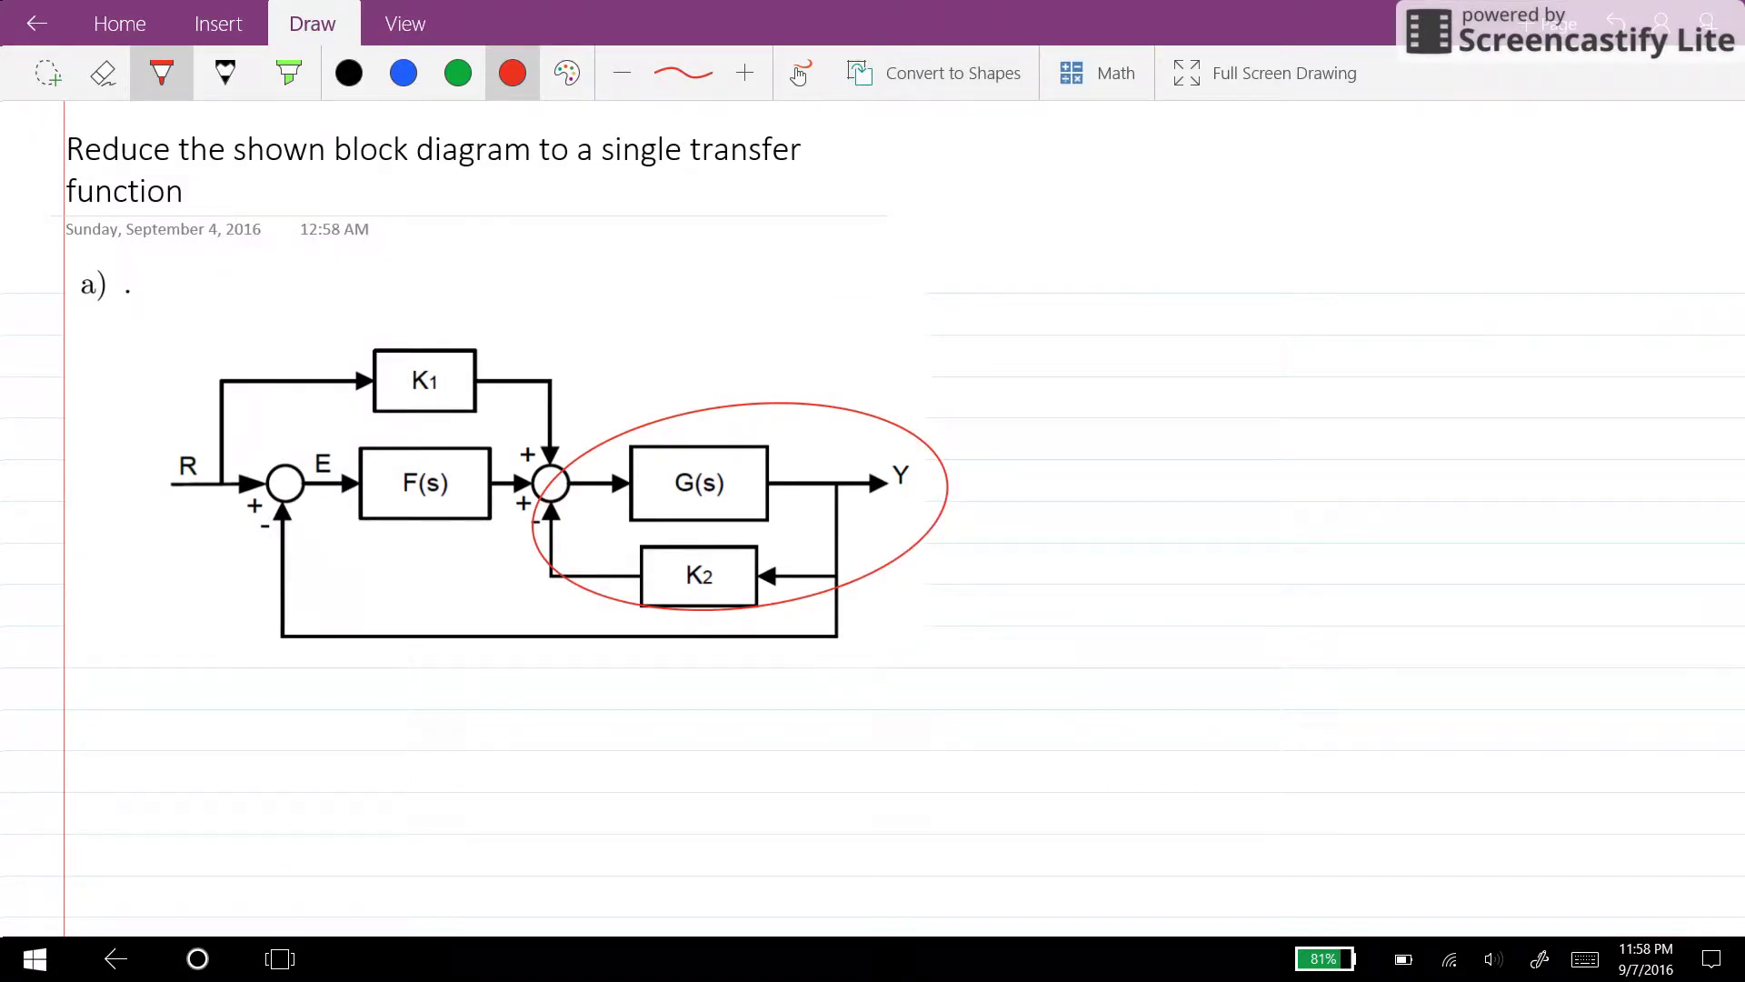
mouse_move(440, 576)
mouse_down()
mouse_move(557, 464)
mouse_move(593, 358)
mouse_move(535, 306)
mouse_move(397, 305)
mouse_move(252, 345)
mouse_move(169, 420)
mouse_move(194, 501)
mouse_move(277, 553)
mouse_move(378, 577)
mouse_move(474, 570)
mouse_up()
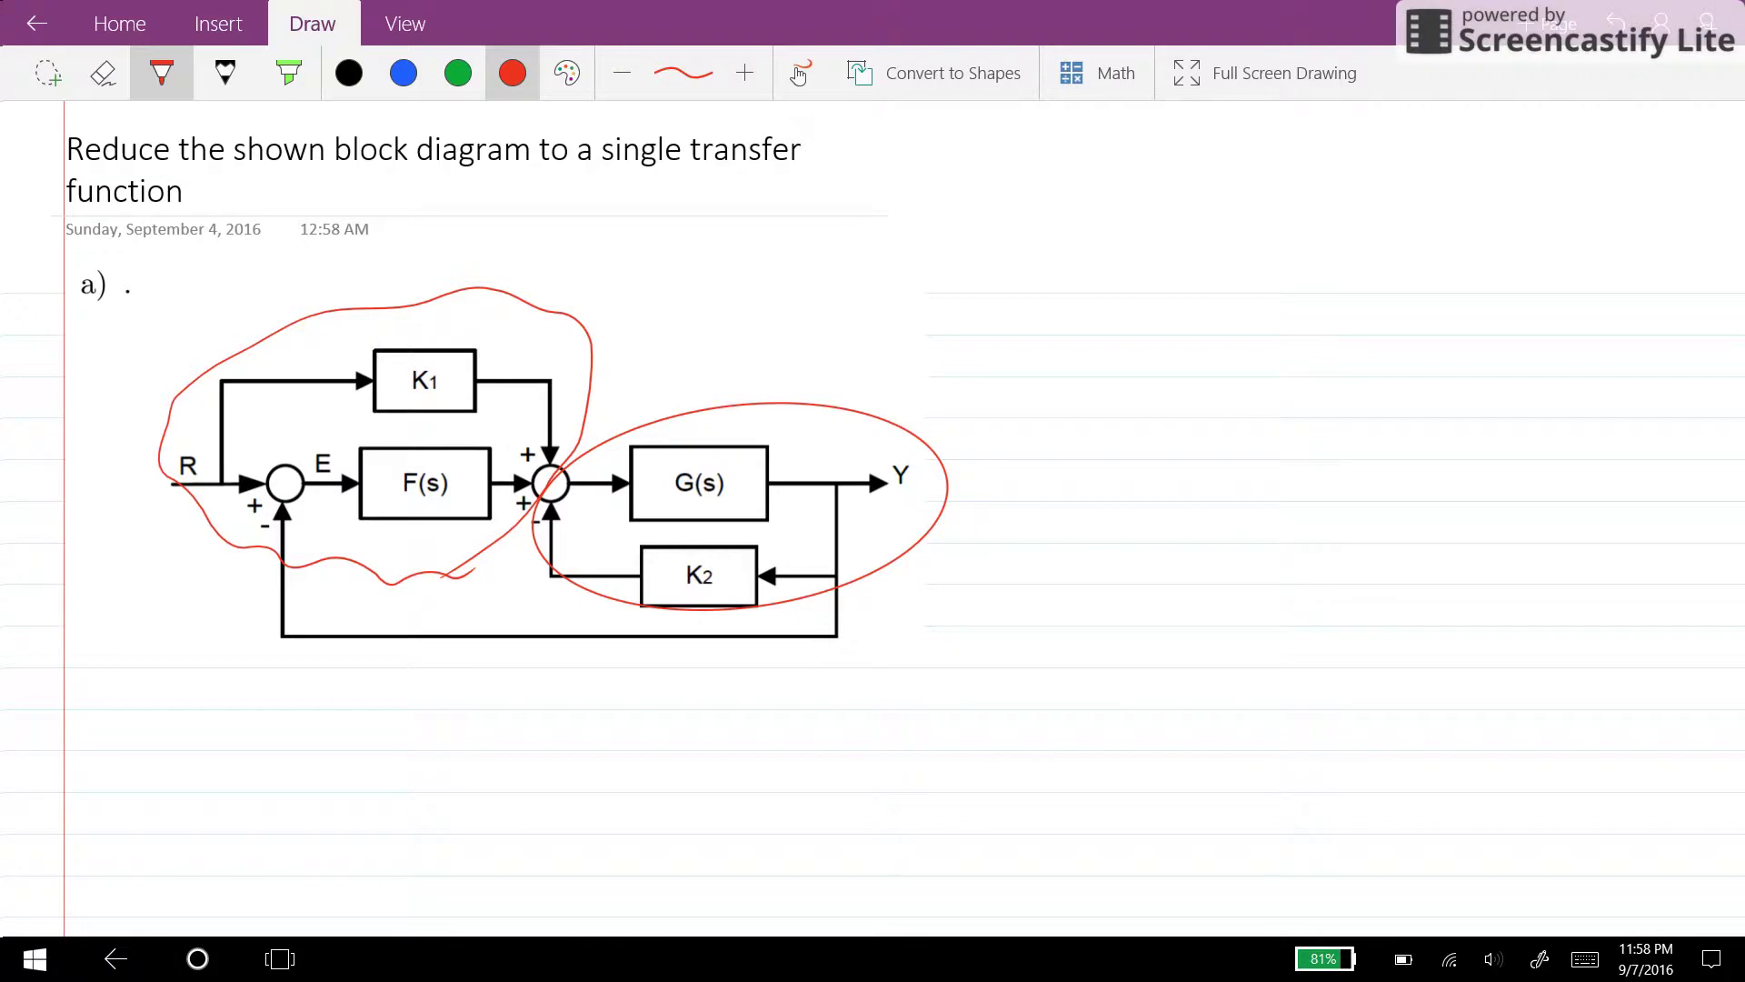
click(403, 73)
drag(978, 375, 1107, 376)
mouse_move(1091, 367)
mouse_down()
mouse_move(1111, 376)
mouse_move(1094, 389)
mouse_up()
mouse_move(961, 359)
mouse_down()
mouse_move(996, 357)
mouse_move(1057, 289)
mouse_move(1123, 289)
mouse_move(1111, 302)
mouse_move(1164, 250)
mouse_move(1240, 316)
mouse_move(1140, 319)
mouse_move(1175, 320)
mouse_move(1162, 296)
mouse_move(1180, 292)
mouse_up()
Sketch in blue the K1 box, first summing junction, and F and K1 paths into the second junction.
drag(1191, 283, 1191, 292)
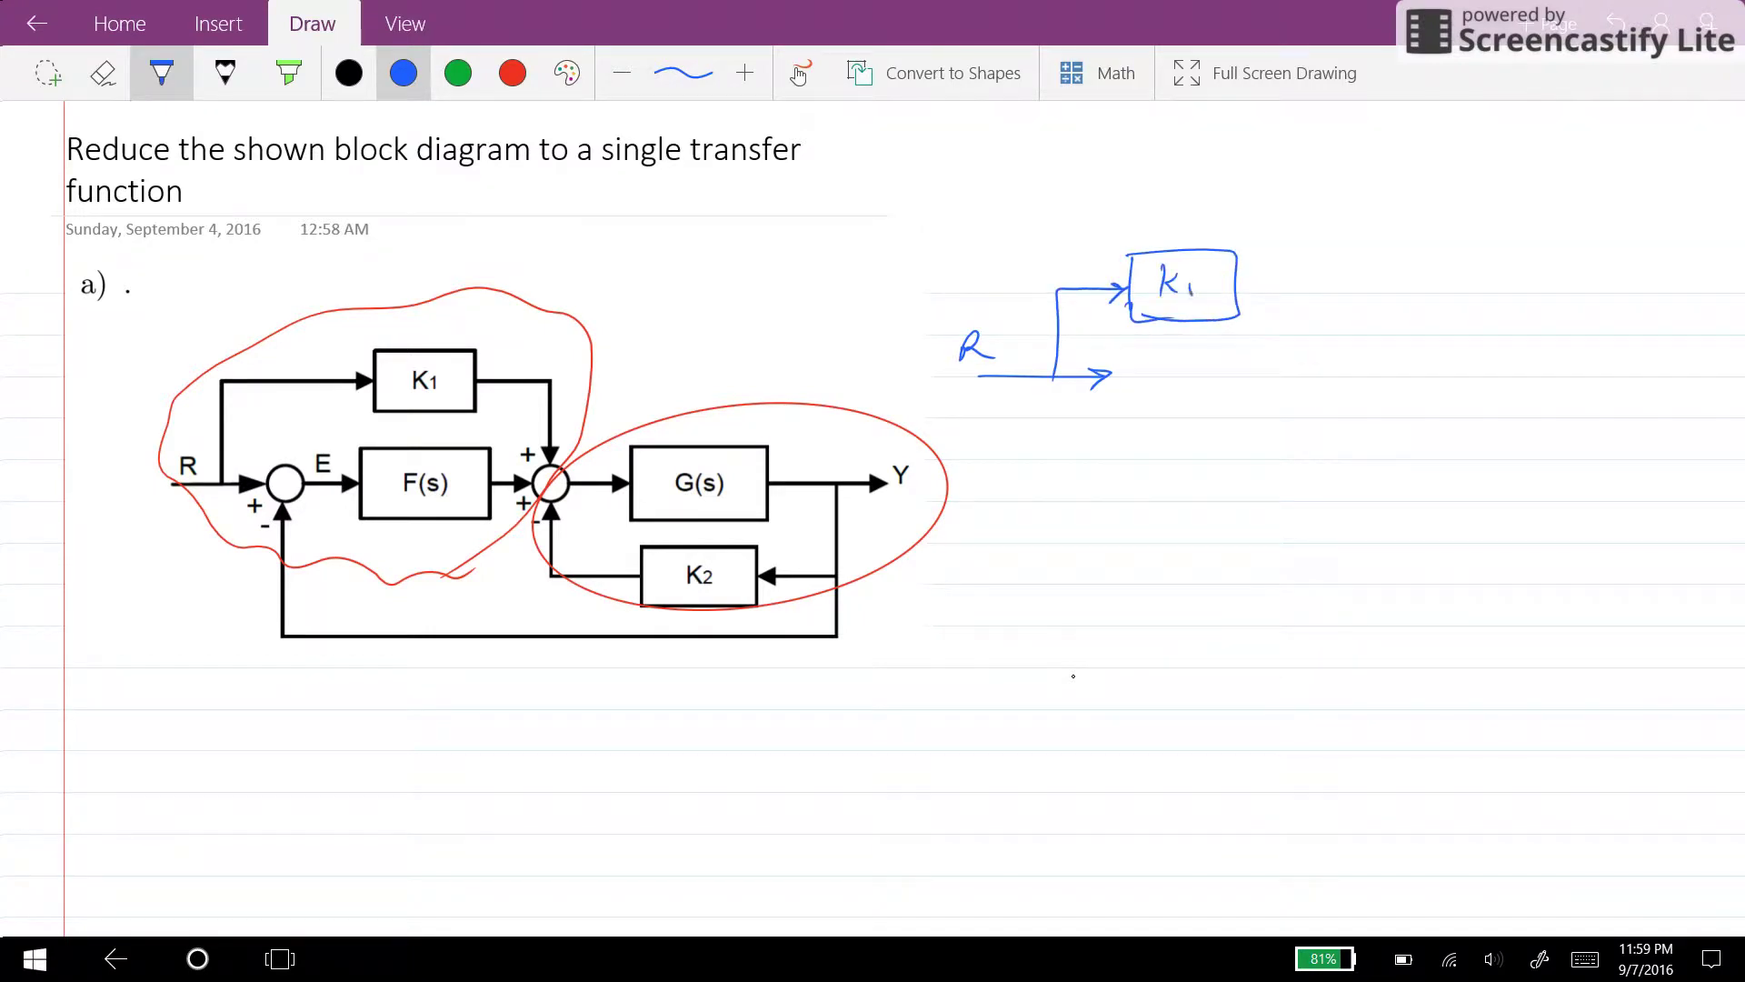
drag(1120, 364, 1117, 489)
mouse_move(1109, 417)
mouse_down()
mouse_move(1093, 350)
mouse_move(1080, 416)
mouse_move(1136, 374)
mouse_move(1201, 373)
mouse_move(1196, 387)
mouse_move(1247, 346)
mouse_move(1277, 390)
mouse_move(1210, 417)
mouse_move(1197, 358)
mouse_move(1235, 368)
mouse_move(1226, 386)
mouse_move(1194, 374)
mouse_move(1337, 380)
mouse_up()
mouse_move(1361, 361)
mouse_down()
mouse_move(1351, 376)
mouse_move(1362, 362)
mouse_up()
mouse_move(1241, 282)
mouse_down()
mouse_move(1347, 281)
mouse_move(1357, 366)
mouse_move(1372, 338)
mouse_up()
drag(1367, 331, 1329, 358)
mouse_move(1320, 352)
mouse_down()
mouse_move(1321, 369)
mouse_move(1433, 362)
mouse_move(1408, 385)
mouse_move(1441, 385)
mouse_up()
Add the inner junction, G block with K2 feedback box, output line and outer feedback loop.
mouse_move(1433, 400)
mouse_down()
mouse_move(1440, 385)
mouse_move(1452, 400)
mouse_up()
drag(1398, 400, 1504, 367)
mouse_move(1500, 341)
mouse_down()
mouse_move(1583, 362)
mouse_move(1510, 400)
mouse_move(1530, 368)
mouse_move(1627, 358)
mouse_move(1612, 362)
mouse_move(1605, 449)
mouse_move(1564, 487)
mouse_up()
mouse_move(1500, 436)
mouse_down()
mouse_move(1562, 487)
mouse_move(1569, 442)
mouse_move(1520, 474)
mouse_up()
mouse_move(1537, 448)
mouse_down()
mouse_move(1536, 464)
mouse_move(1437, 470)
mouse_move(1439, 431)
mouse_up()
mouse_move(1600, 363)
mouse_down()
mouse_move(1698, 356)
mouse_move(1624, 556)
mouse_move(1121, 560)
mouse_up()
mouse_move(1117, 472)
mouse_down()
mouse_move(1119, 553)
mouse_move(1147, 563)
mouse_up()
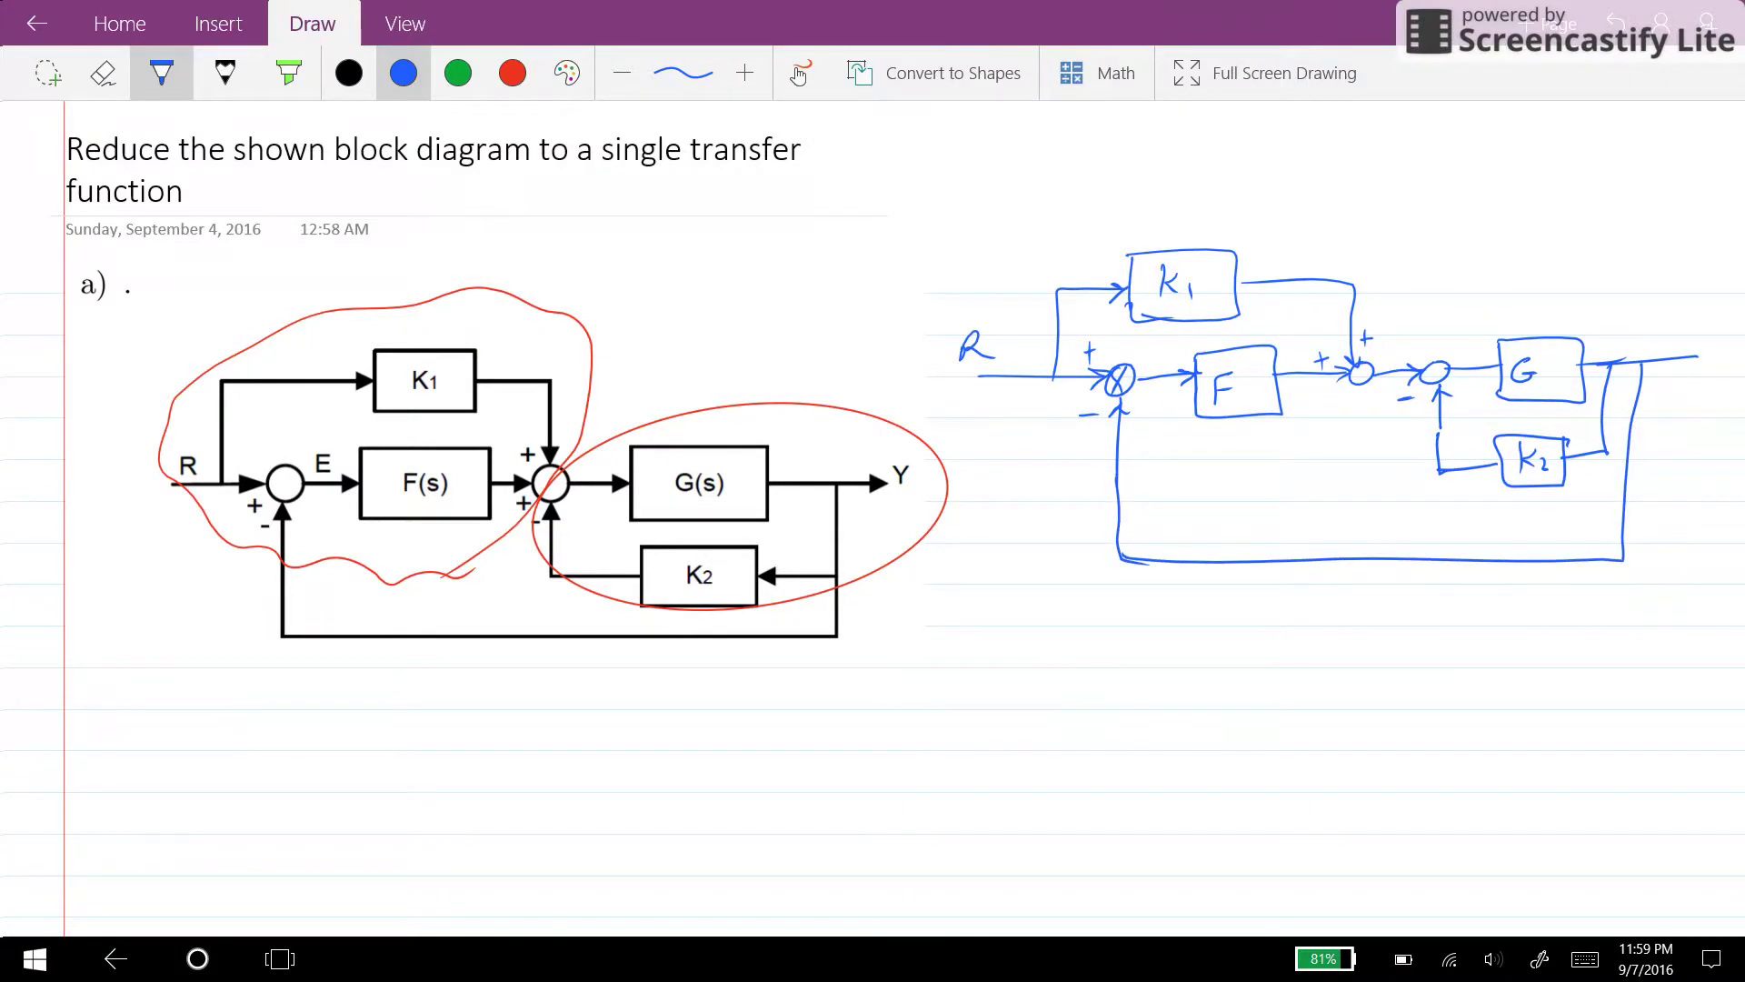
click(513, 73)
Circle the blue G/K2 loop in red and point it to a boxed T = G/(1+GK2).
mouse_move(1556, 511)
mouse_down()
mouse_move(1627, 428)
mouse_move(1600, 332)
mouse_move(1484, 318)
mouse_move(1414, 345)
mouse_move(1385, 414)
mouse_move(1446, 479)
mouse_move(1551, 513)
mouse_move(1501, 607)
mouse_up()
mouse_move(1502, 607)
mouse_down()
mouse_move(1492, 595)
mouse_move(1542, 629)
mouse_up()
mouse_move(1512, 636)
mouse_down()
mouse_move(1515, 661)
mouse_move(1546, 647)
mouse_up()
mouse_move(1531, 656)
mouse_down()
mouse_move(1621, 620)
mouse_move(1659, 633)
mouse_move(1582, 682)
mouse_move(1657, 677)
mouse_up()
mouse_move(1676, 653)
mouse_down()
mouse_move(1664, 665)
mouse_move(1695, 680)
mouse_up()
mouse_move(1484, 622)
mouse_down()
mouse_move(1691, 591)
mouse_move(1715, 695)
mouse_move(1498, 632)
mouse_up()
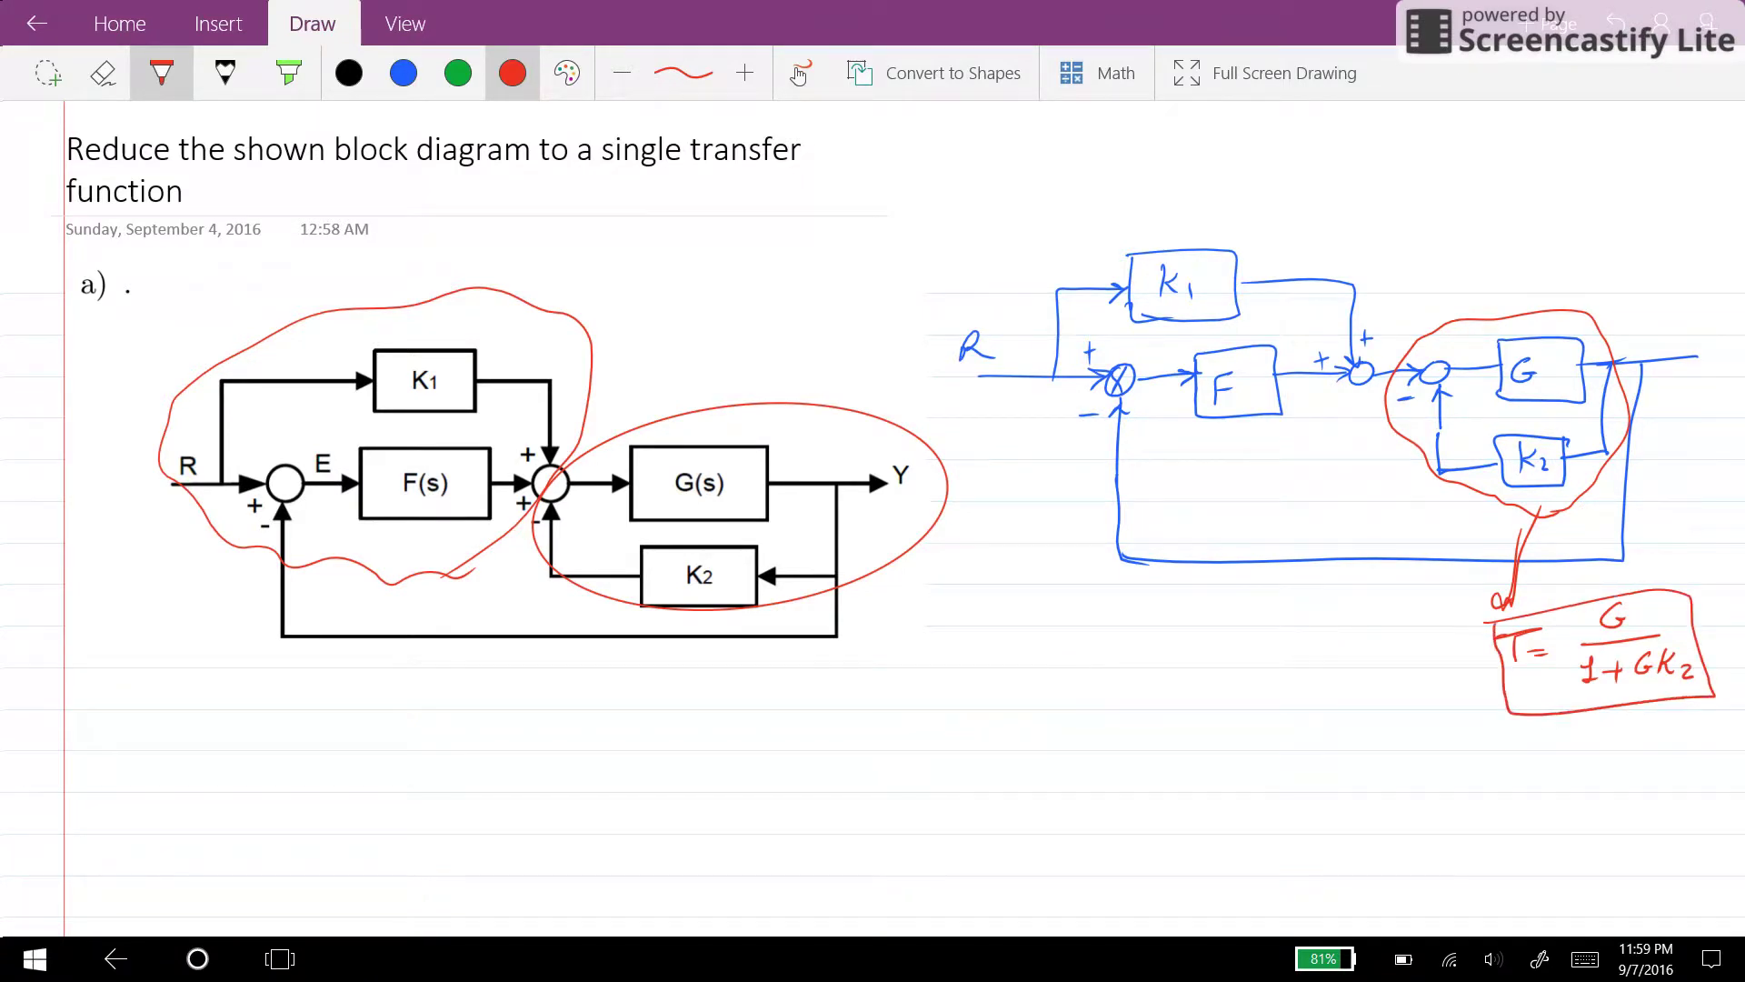
scroll(872, 518, down, 2)
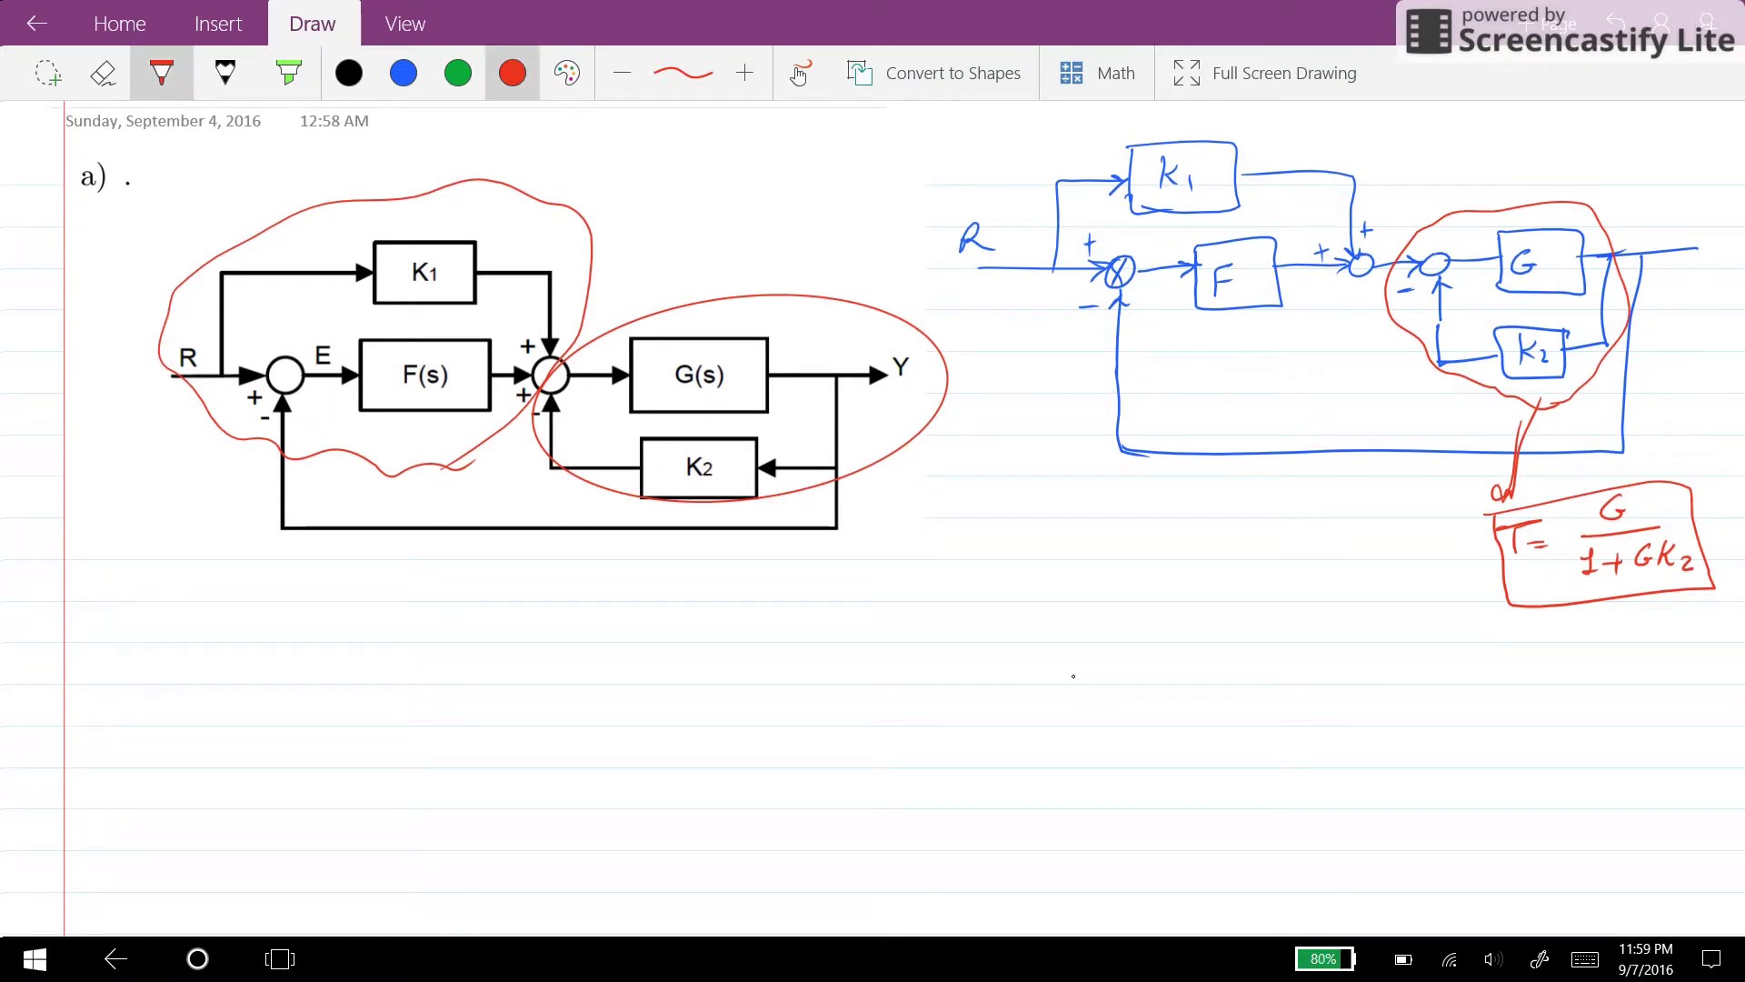
Start the red reduced diagram: R input, first junction with feedback signs, K1 and F boxes.
drag(258, 676, 364, 677)
mouse_move(265, 642)
mouse_down()
mouse_move(289, 666)
mouse_move(393, 670)
mouse_move(390, 687)
mouse_up()
drag(389, 670, 371, 688)
mouse_move(384, 751)
mouse_down()
mouse_move(389, 704)
mouse_move(360, 713)
mouse_move(340, 598)
mouse_move(473, 593)
mouse_move(475, 624)
mouse_move(493, 571)
mouse_move(590, 614)
mouse_move(475, 630)
mouse_move(537, 616)
mouse_up()
drag(547, 604, 549, 622)
drag(393, 675, 483, 672)
mouse_move(474, 666)
mouse_down()
mouse_move(487, 700)
mouse_move(571, 699)
mouse_up()
drag(571, 705, 492, 704)
mouse_move(505, 671)
mouse_down()
mouse_move(523, 668)
mouse_move(505, 698)
mouse_up()
drag(459, 589, 460, 606)
Join K1 and F at a plus junction feeding a T1 block, relabel the formula T1, circle F in black.
mouse_move(591, 597)
mouse_down()
mouse_move(658, 663)
mouse_move(600, 673)
mouse_move(659, 656)
mouse_move(638, 678)
mouse_up()
mouse_move(647, 646)
mouse_down()
mouse_move(738, 658)
mouse_move(735, 642)
mouse_move(733, 685)
mouse_up()
mouse_move(738, 638)
mouse_down()
mouse_move(842, 624)
mouse_move(734, 702)
mouse_up()
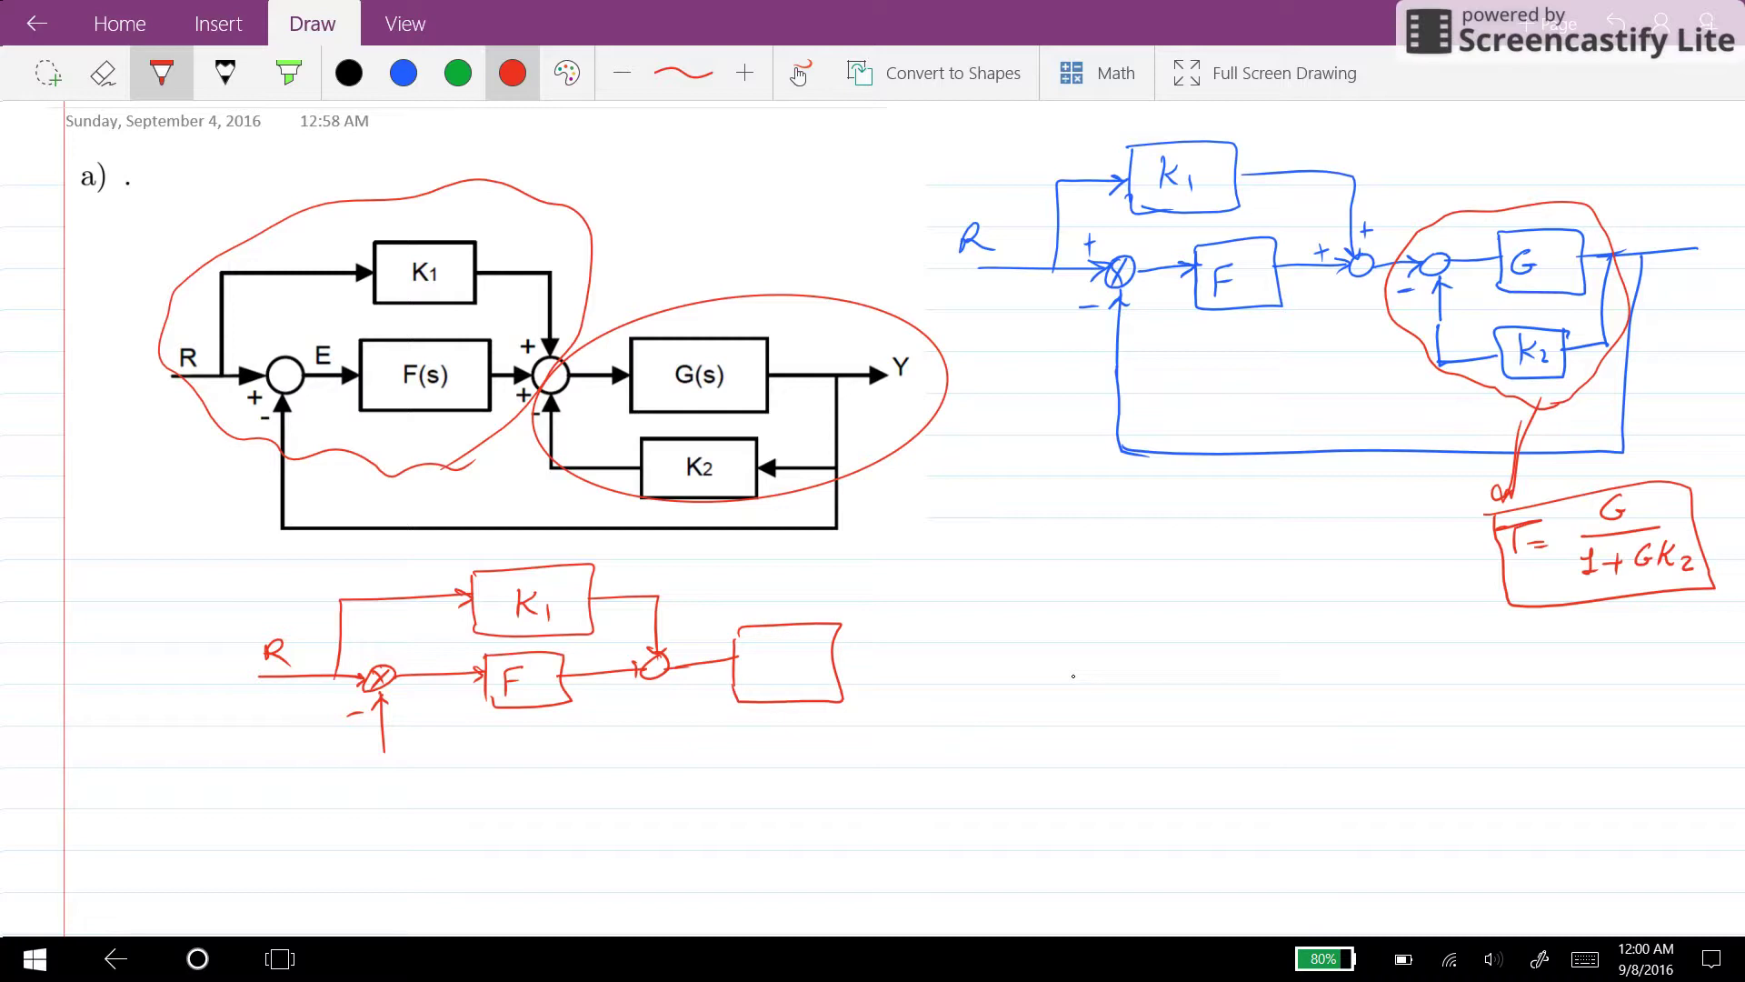
drag(1526, 555, 1529, 576)
drag(757, 655, 799, 653)
mouse_move(775, 655)
mouse_down()
mouse_move(790, 683)
mouse_move(921, 650)
mouse_move(875, 761)
mouse_move(391, 787)
mouse_move(382, 746)
mouse_up()
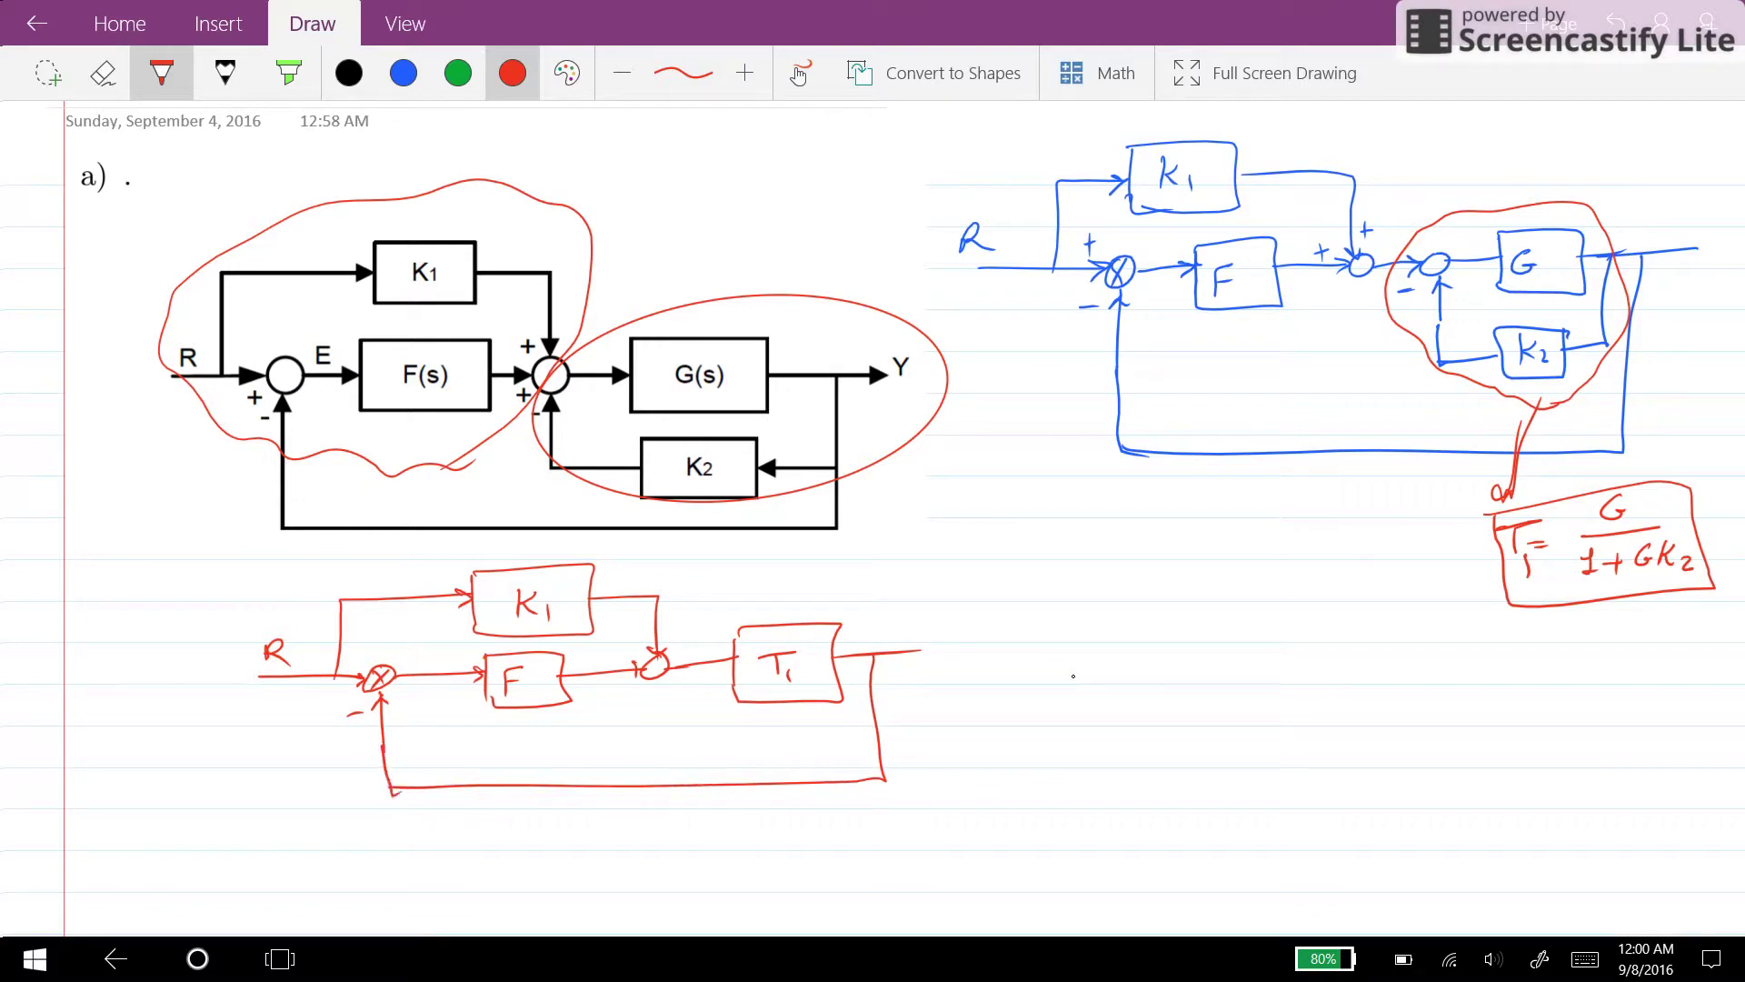
drag(672, 638, 683, 637)
drag(678, 630, 630, 687)
drag(623, 680, 624, 696)
click(349, 72)
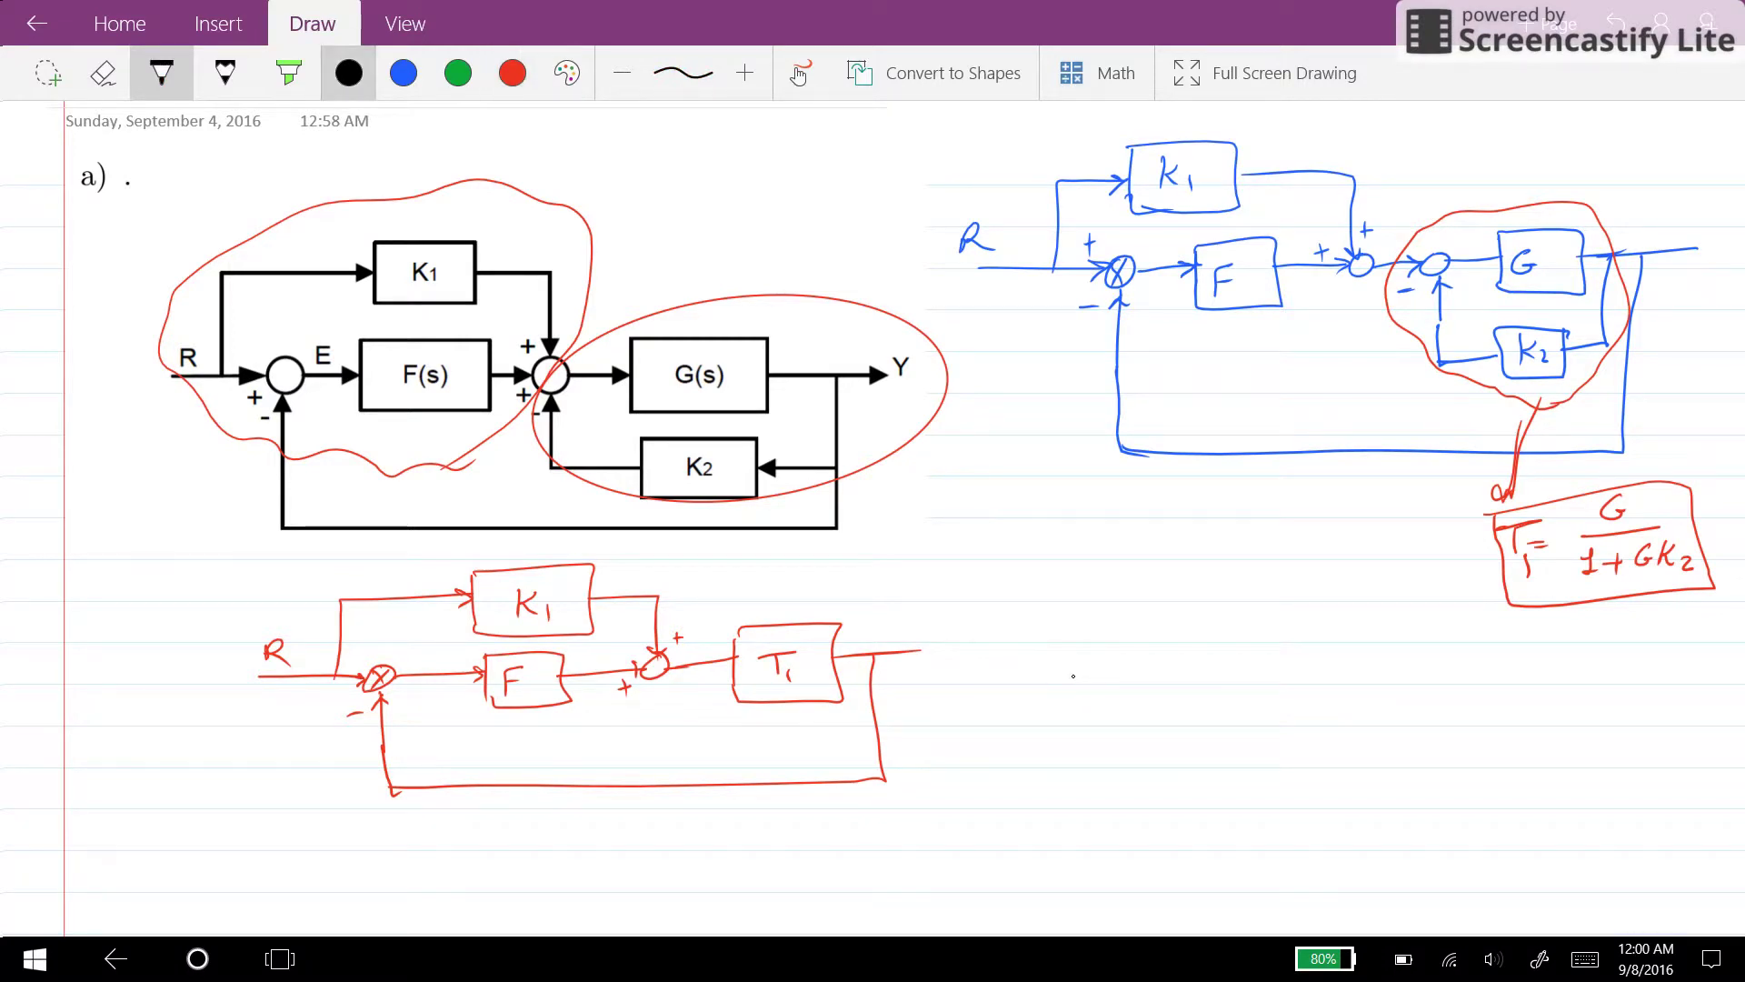
mouse_move(540, 721)
mouse_down()
mouse_move(573, 715)
mouse_move(523, 647)
mouse_move(466, 719)
mouse_move(568, 719)
mouse_move(708, 680)
mouse_move(701, 698)
mouse_up()
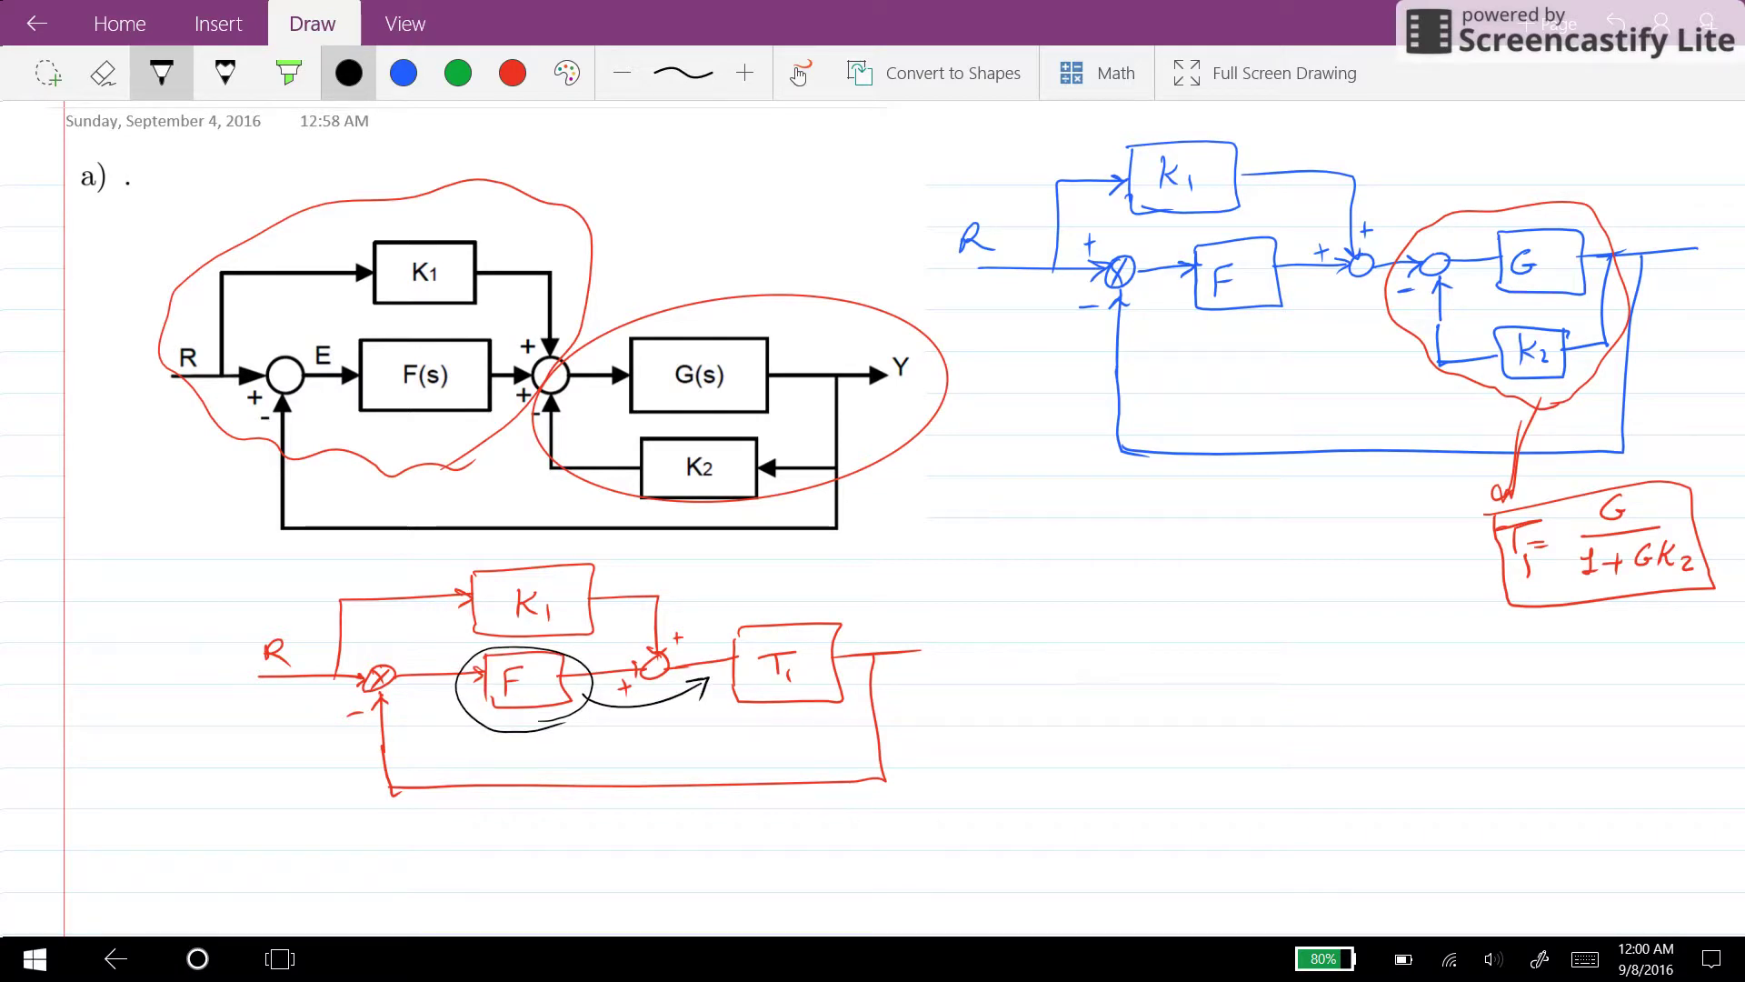
Below the red diagram, draw an equivalence sign and begin the black diagram with R and two junctions.
scroll(872, 518, down, 3)
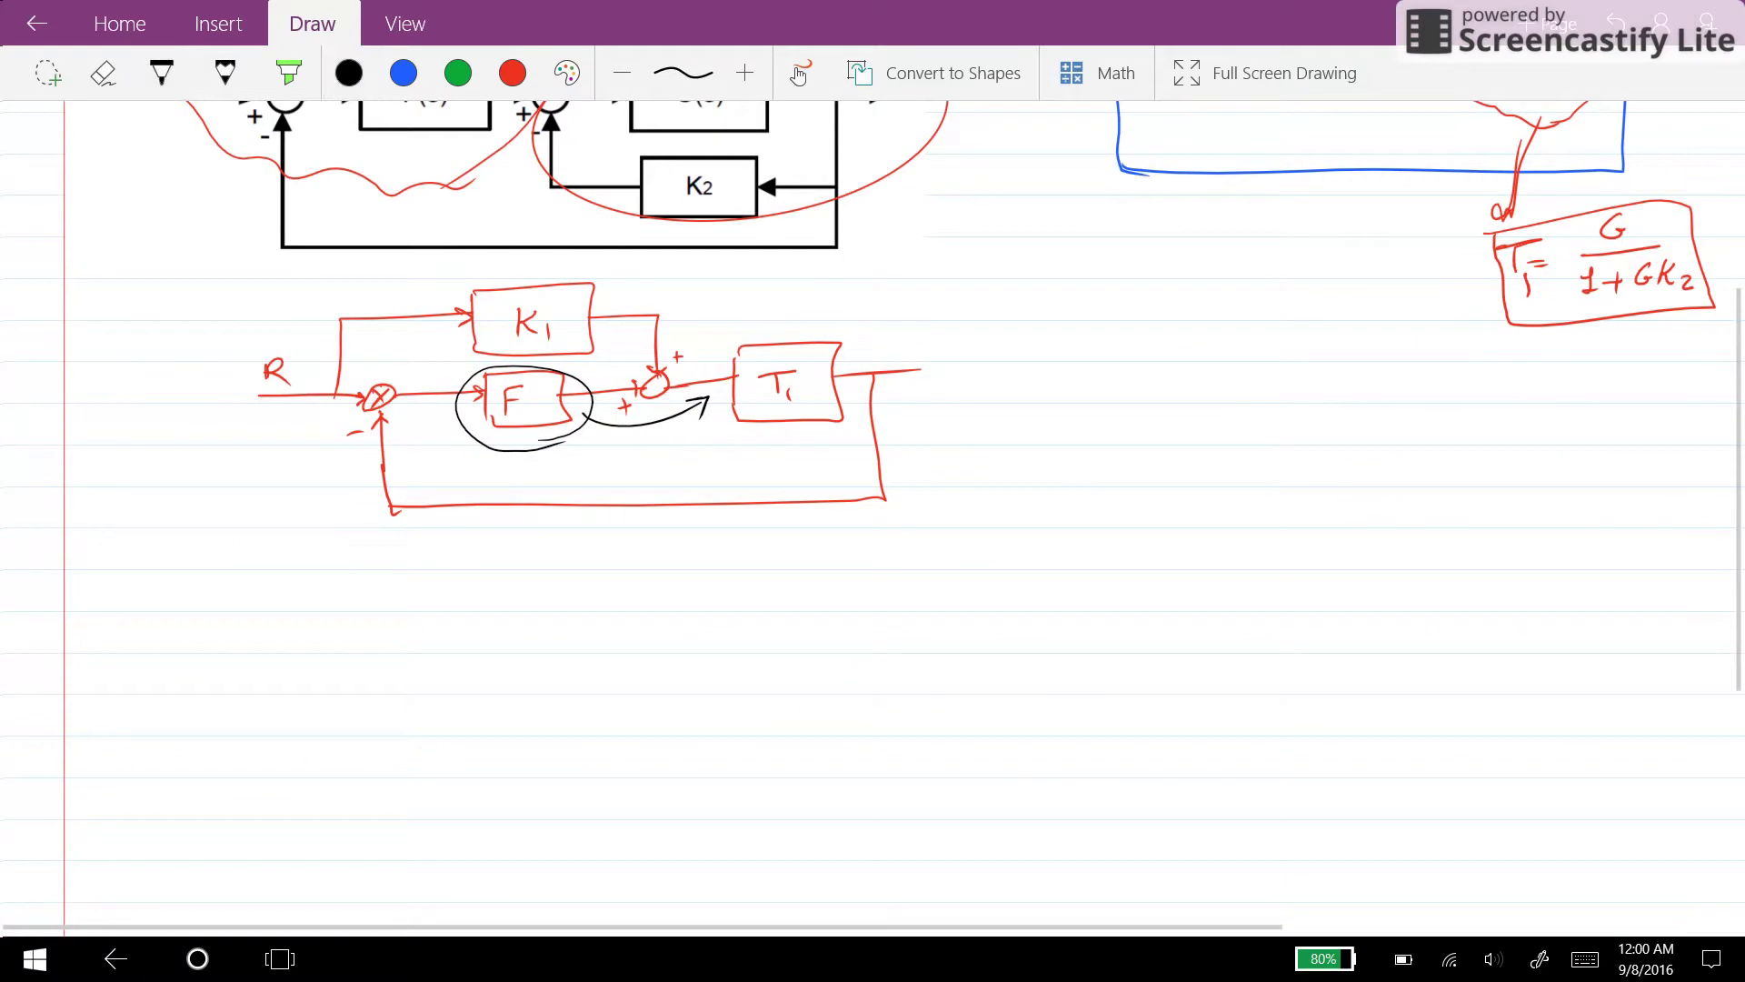
drag(570, 527, 570, 558)
drag(584, 527, 595, 554)
drag(554, 549, 610, 552)
mouse_move(269, 675)
mouse_down()
mouse_move(393, 673)
mouse_move(379, 683)
mouse_up()
mouse_move(327, 622)
mouse_down()
mouse_move(324, 644)
mouse_move(418, 656)
mouse_move(419, 682)
mouse_up()
mouse_move(419, 665)
mouse_down()
mouse_move(404, 682)
mouse_move(600, 652)
mouse_move(616, 674)
mouse_up()
mouse_move(615, 653)
mouse_down()
mouse_move(592, 674)
mouse_move(733, 661)
mouse_move(718, 673)
mouse_move(732, 684)
mouse_up()
Draw the F and T1 boxes in series and mark the second junction's input signs.
mouse_move(729, 625)
mouse_down()
mouse_move(816, 628)
mouse_move(735, 700)
mouse_up()
drag(817, 661, 774, 650)
mouse_move(756, 652)
mouse_down()
mouse_move(757, 681)
mouse_move(883, 652)
mouse_up()
drag(881, 622, 885, 696)
mouse_move(883, 622)
mouse_down()
mouse_move(994, 618)
mouse_move(992, 698)
mouse_up()
mouse_move(991, 698)
mouse_down()
mouse_move(886, 698)
mouse_move(941, 642)
mouse_move(922, 664)
mouse_up()
drag(934, 659, 939, 668)
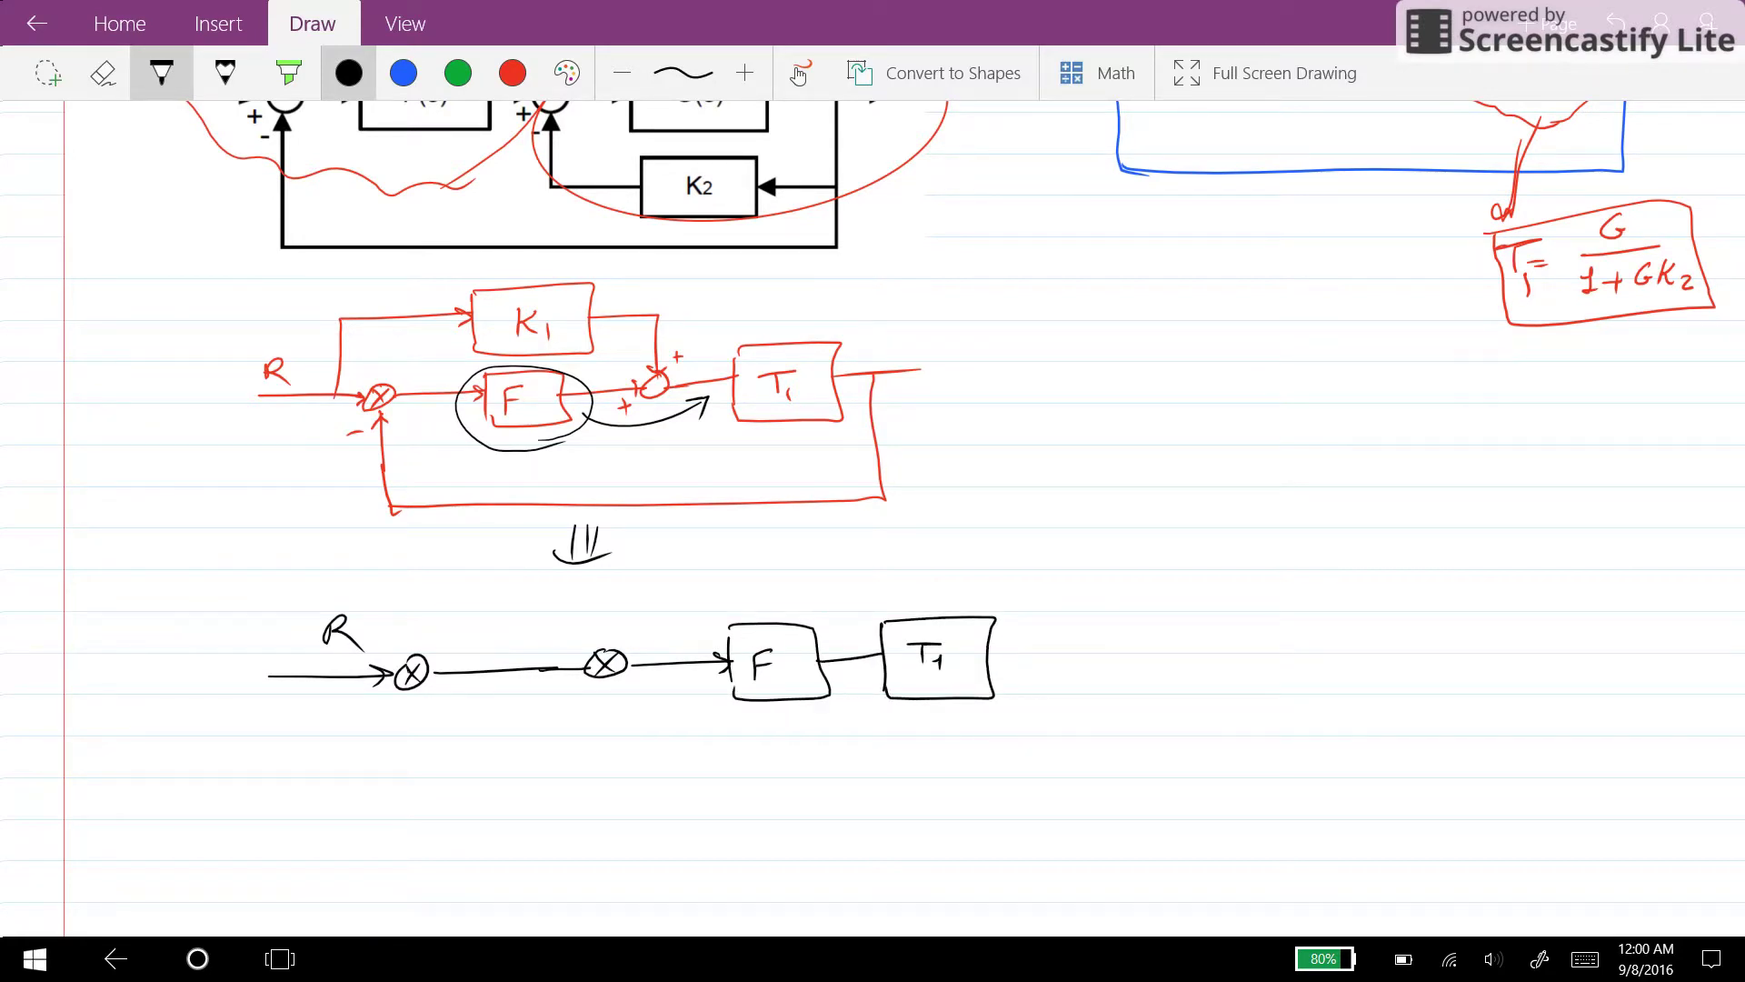
drag(606, 622, 577, 689)
drag(571, 683, 571, 697)
Add the upper branch with K1 and 1/F blocks, extend T1's output and draw the outer feedback line.
mouse_move(606, 622)
mouse_down()
mouse_move(606, 596)
mouse_move(549, 597)
mouse_move(551, 626)
mouse_up()
drag(550, 627, 498, 629)
drag(494, 570, 497, 627)
mouse_move(494, 571)
mouse_down()
mouse_move(551, 573)
mouse_move(520, 625)
mouse_move(492, 593)
mouse_move(474, 623)
mouse_up()
mouse_move(424, 570)
mouse_down()
mouse_move(474, 568)
mouse_move(443, 605)
mouse_up()
mouse_move(453, 585)
mouse_down()
mouse_move(410, 656)
mouse_move(392, 654)
mouse_up()
drag(385, 647, 385, 661)
drag(984, 655, 1059, 653)
mouse_move(1020, 661)
mouse_down()
mouse_move(1016, 741)
mouse_move(417, 763)
mouse_up()
mouse_move(412, 691)
mouse_down()
mouse_move(420, 761)
mouse_move(422, 703)
mouse_move(399, 714)
mouse_up()
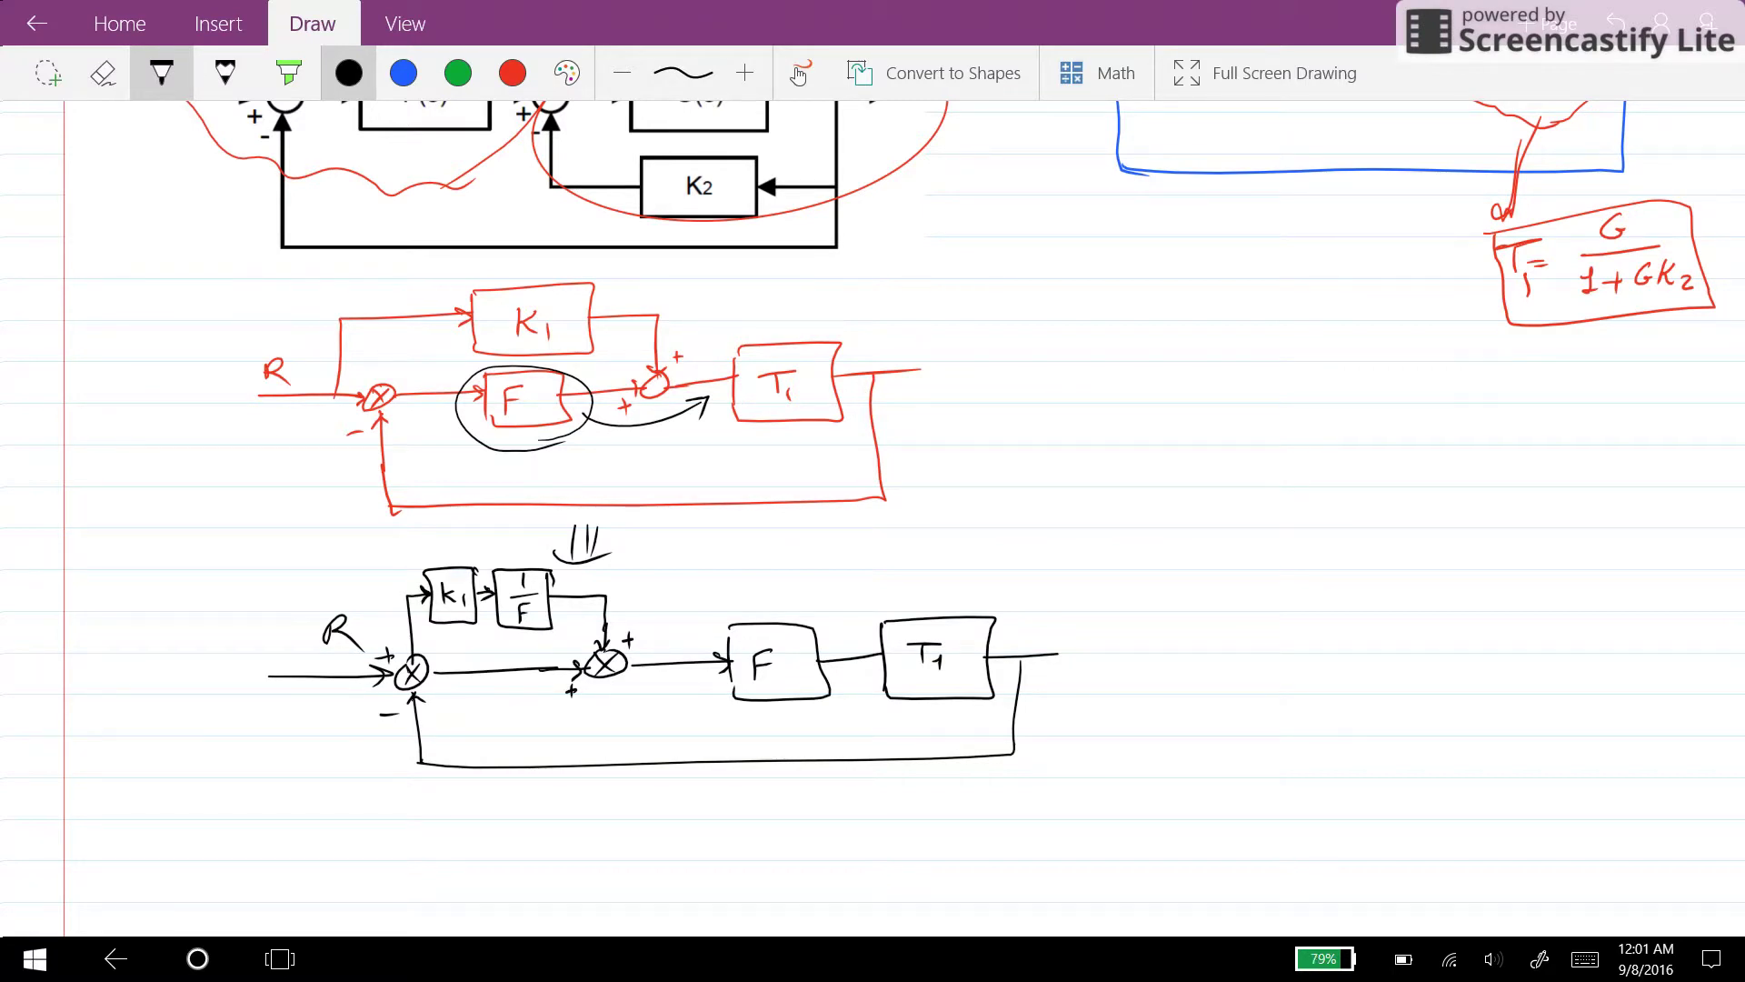
In green, trace the K1 path through the black and red diagrams and draw a => arrow to a new junction after T1.
click(458, 72)
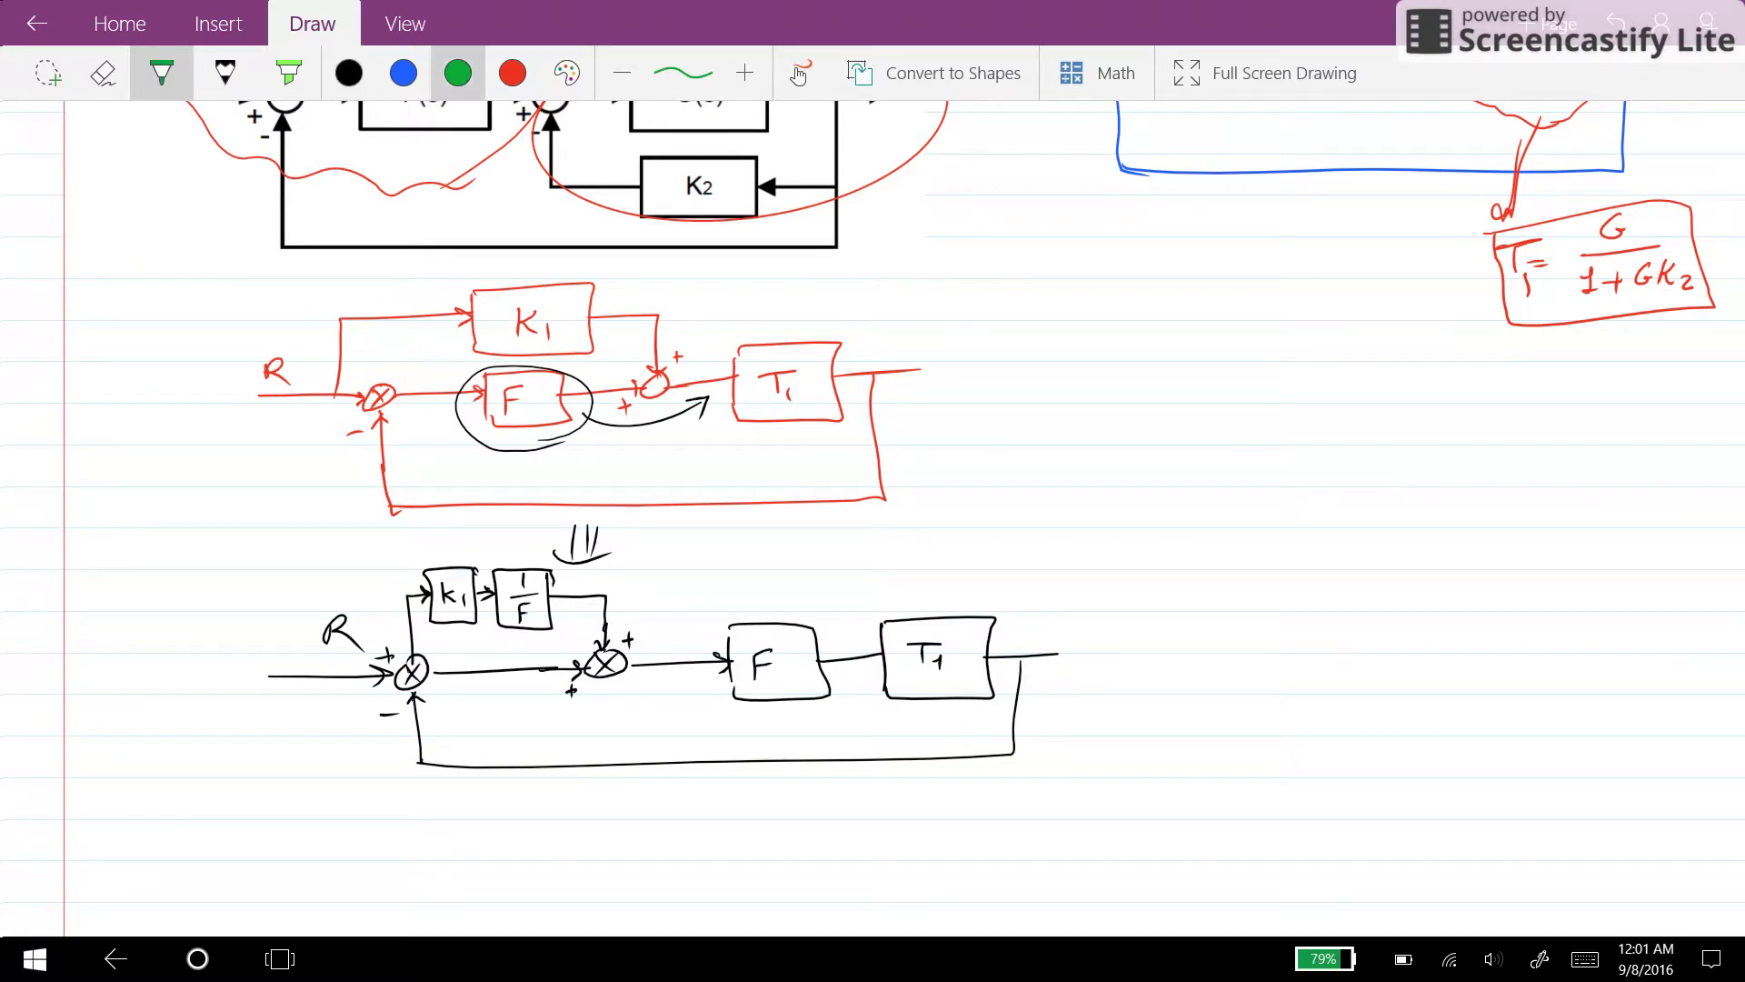
mouse_move(420, 639)
mouse_down()
mouse_move(518, 608)
mouse_move(854, 648)
mouse_up()
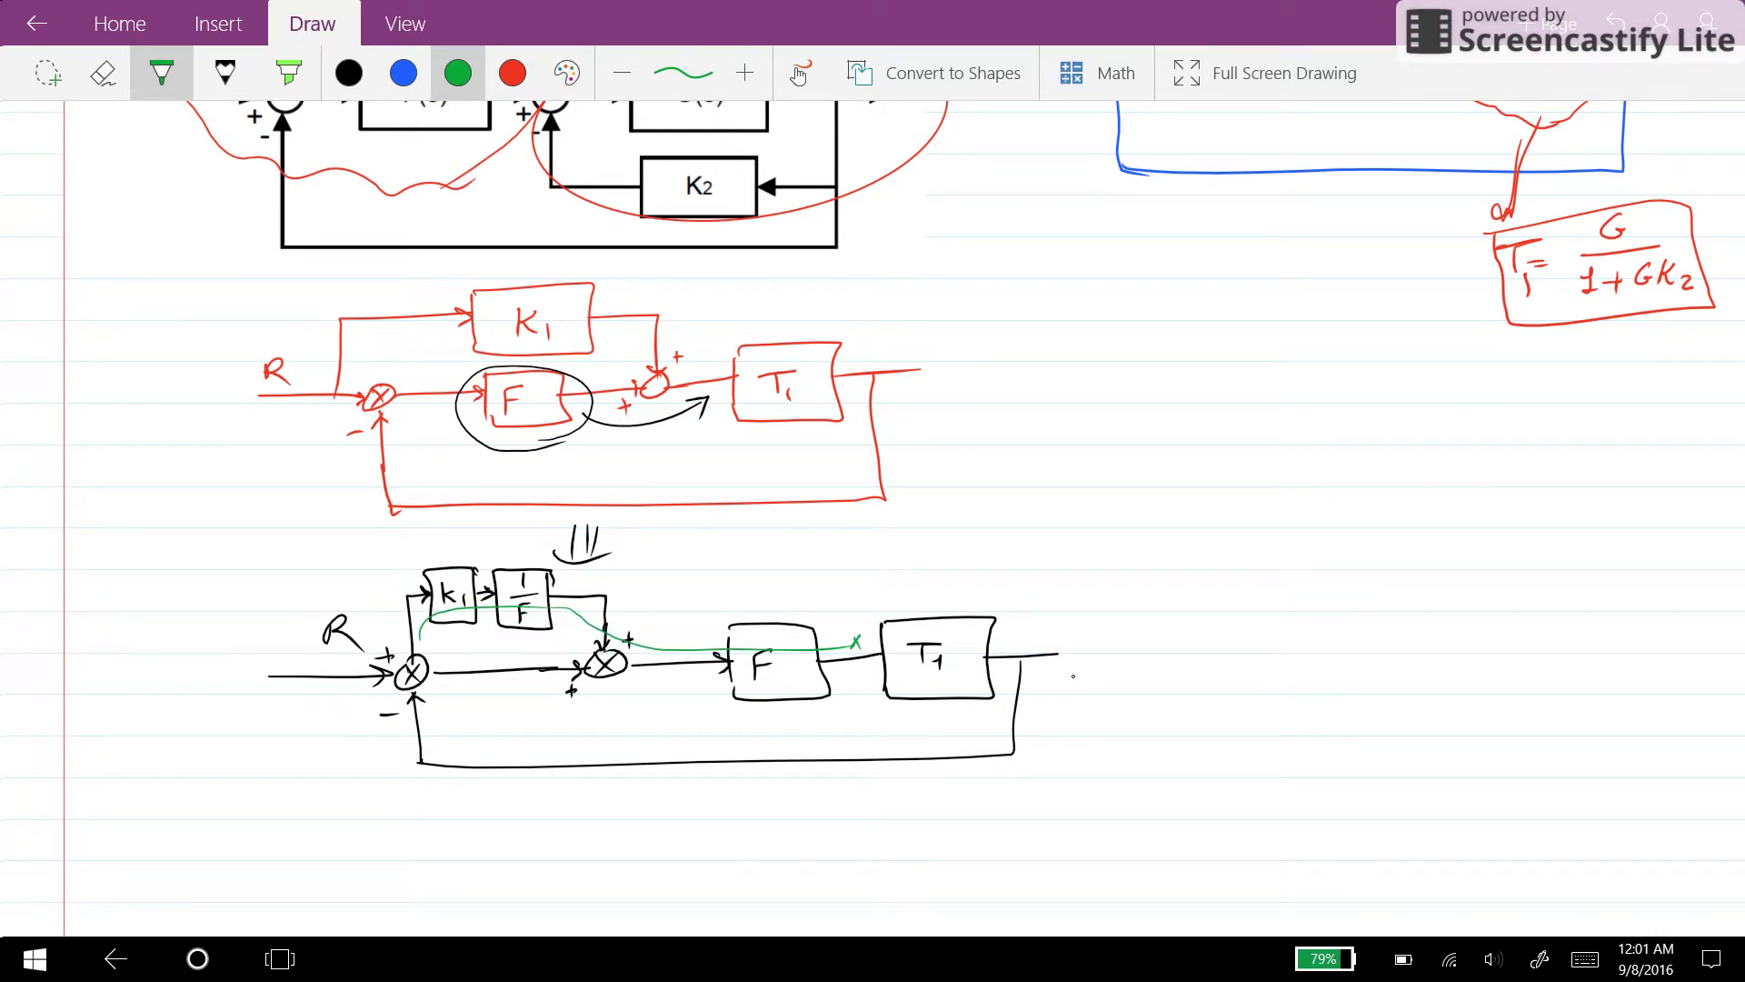
drag(415, 617, 406, 628)
mouse_move(353, 377)
mouse_down()
mouse_move(518, 324)
mouse_move(710, 373)
mouse_up()
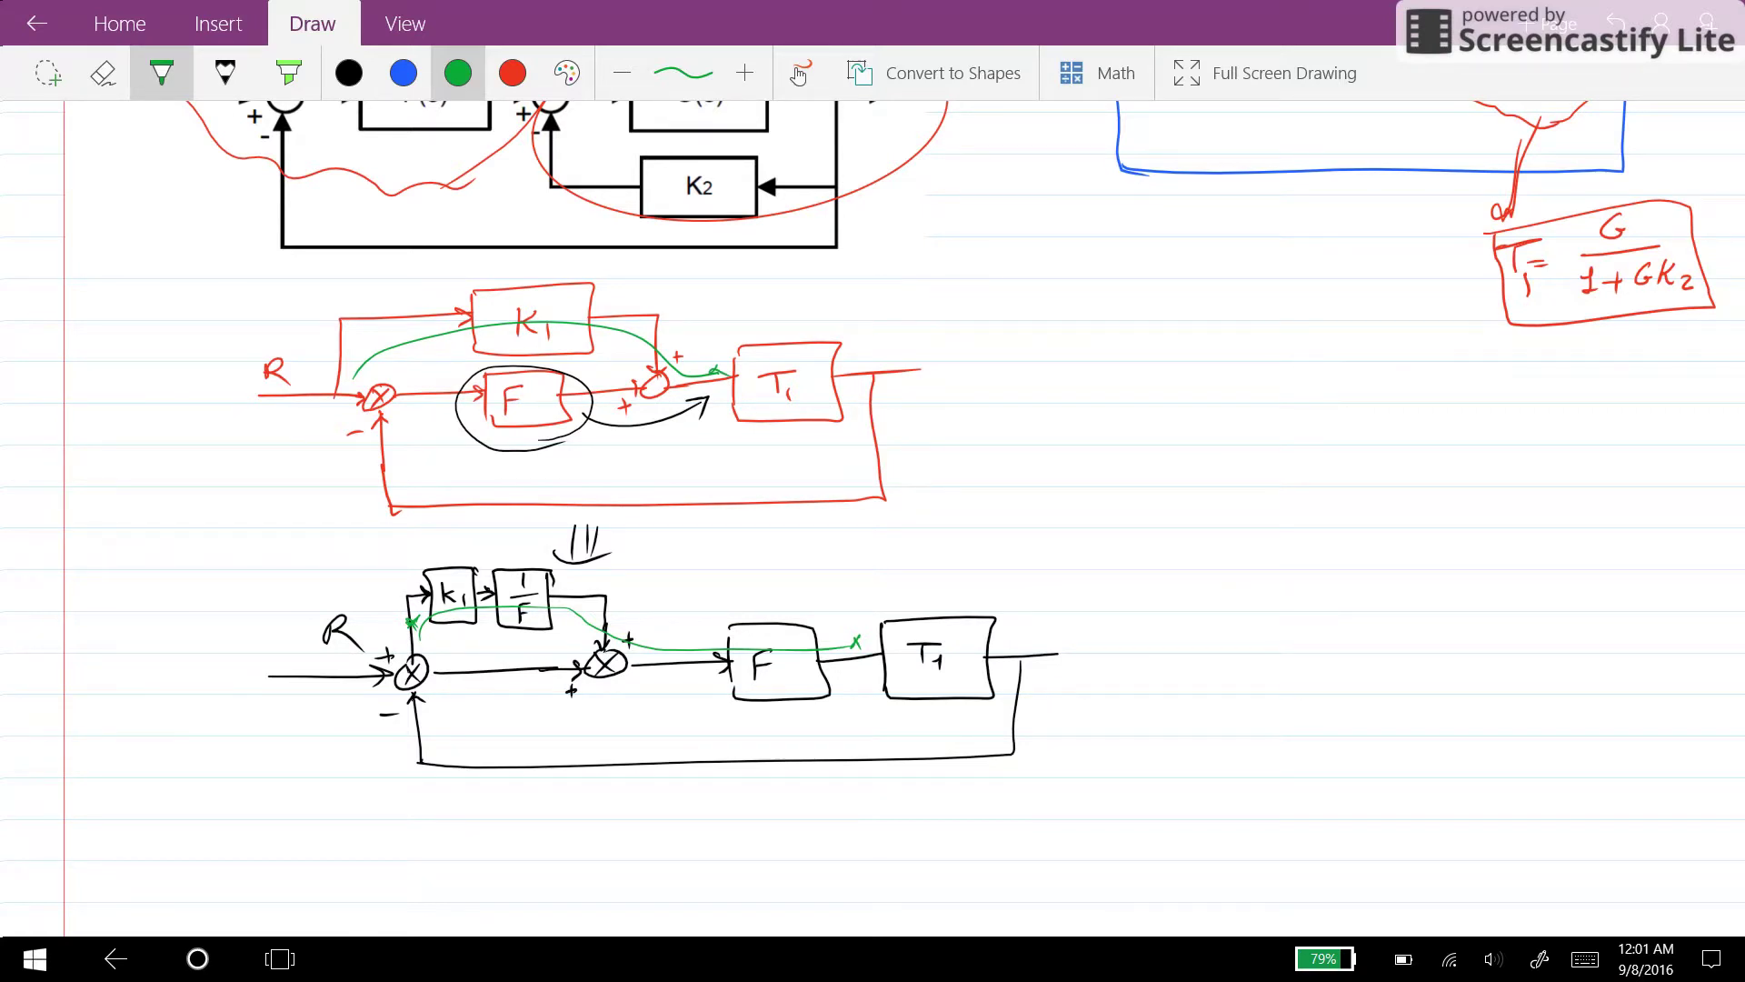
drag(1070, 657, 1093, 664)
mouse_move(1084, 632)
mouse_down()
mouse_move(1118, 651)
mouse_move(1092, 677)
mouse_move(1202, 640)
mouse_move(1211, 660)
mouse_up()
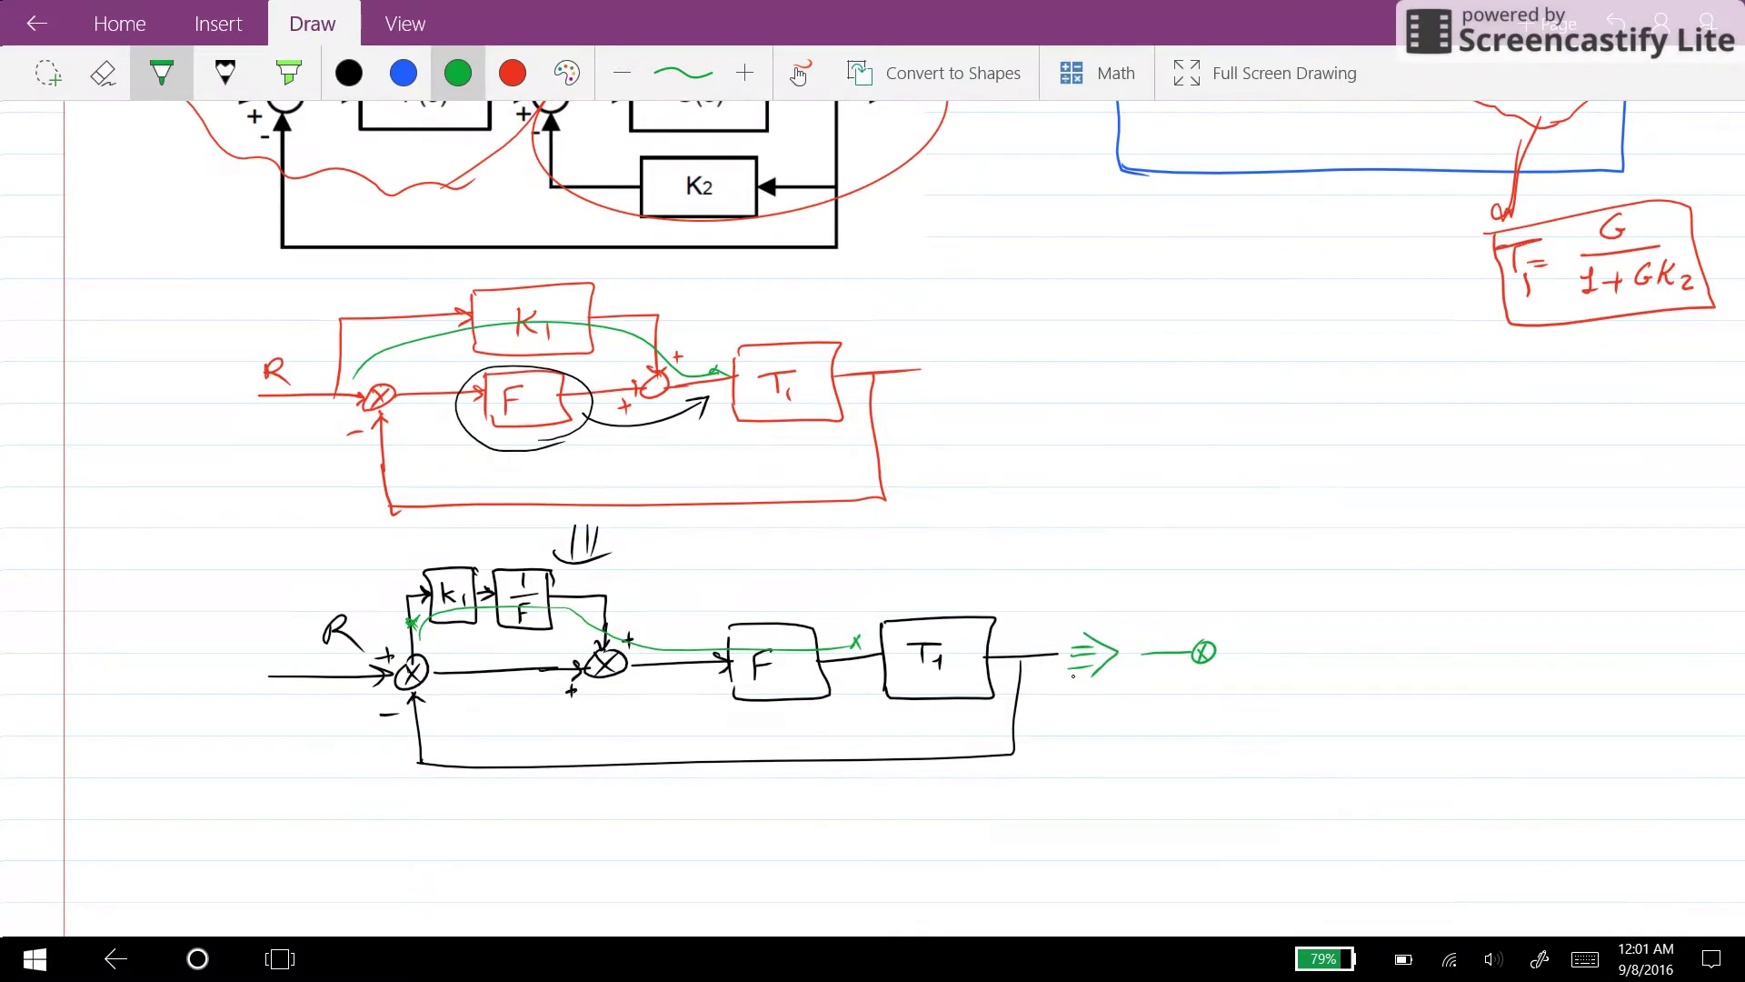